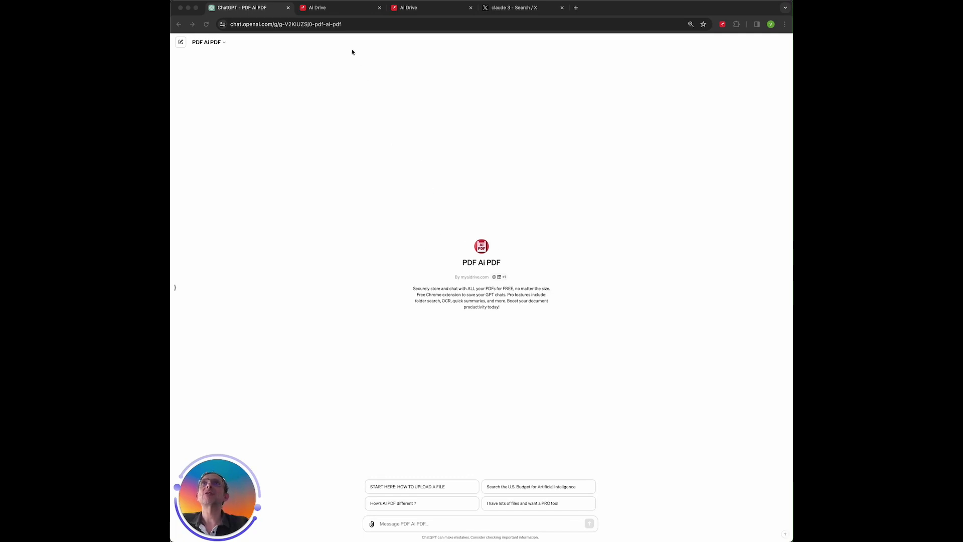
Step: Switch to AI Drive and open a Quick Summary for 598us1r10_febh.pdf with the Claude 3 Haiku model
left_click(344, 12)
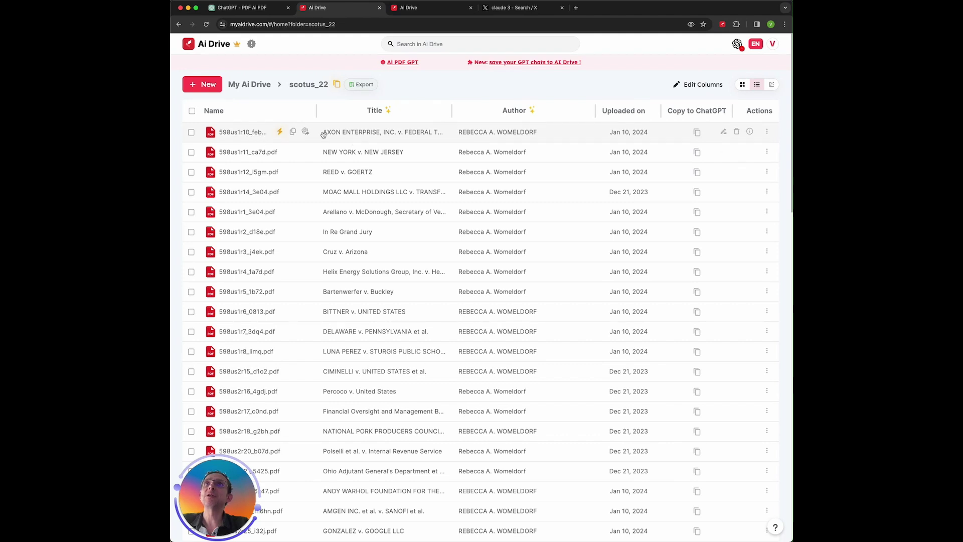
left_click(281, 132)
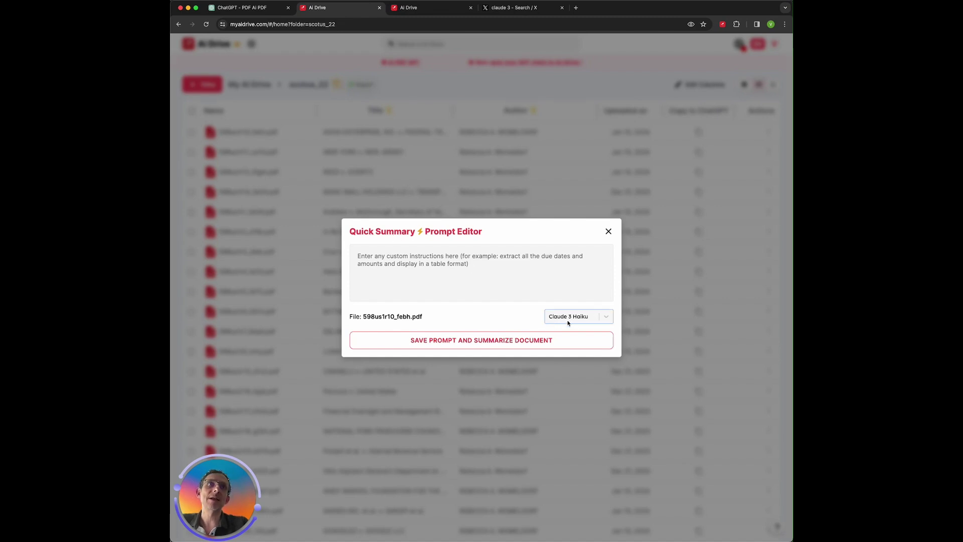
left_click(604, 318)
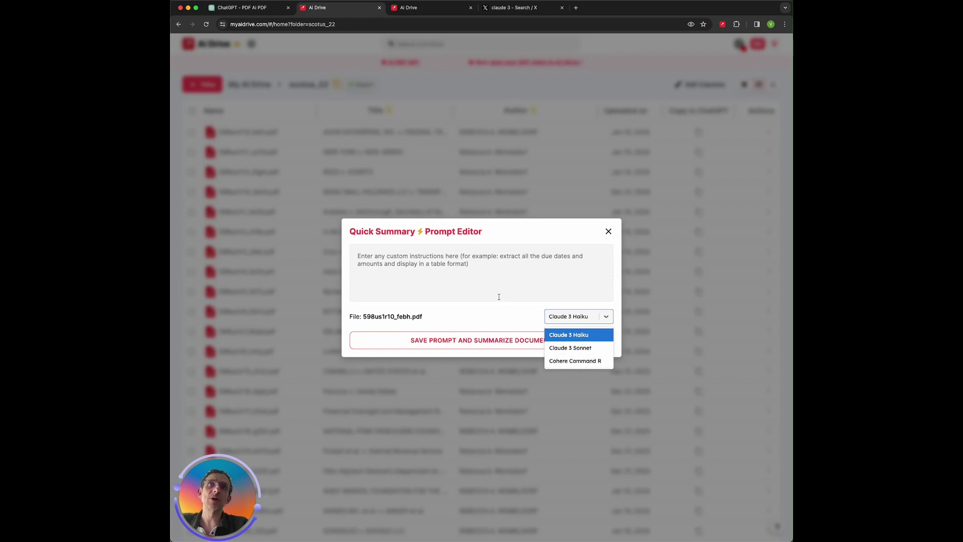
left_click(558, 339)
Step: Enter the custom instructions "Write a summary of this supreme court case as a top paralegal at a top 3 law firm"
left_click(456, 258)
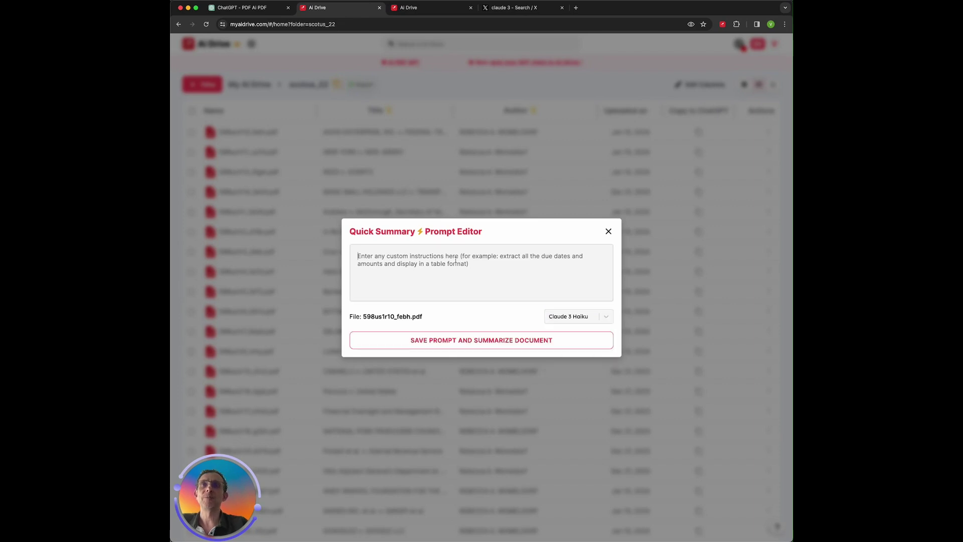
type("Wr")
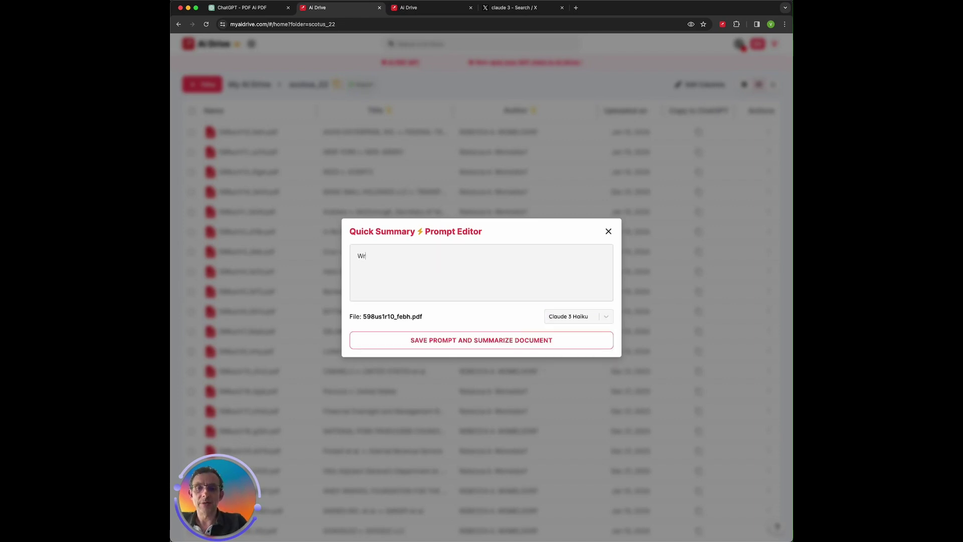
type("ite a summary o")
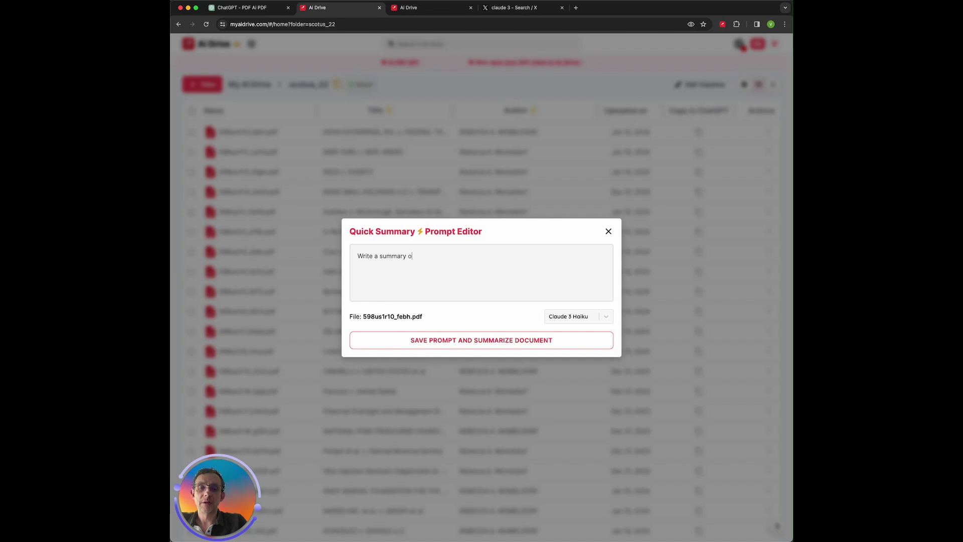
type("f this sup")
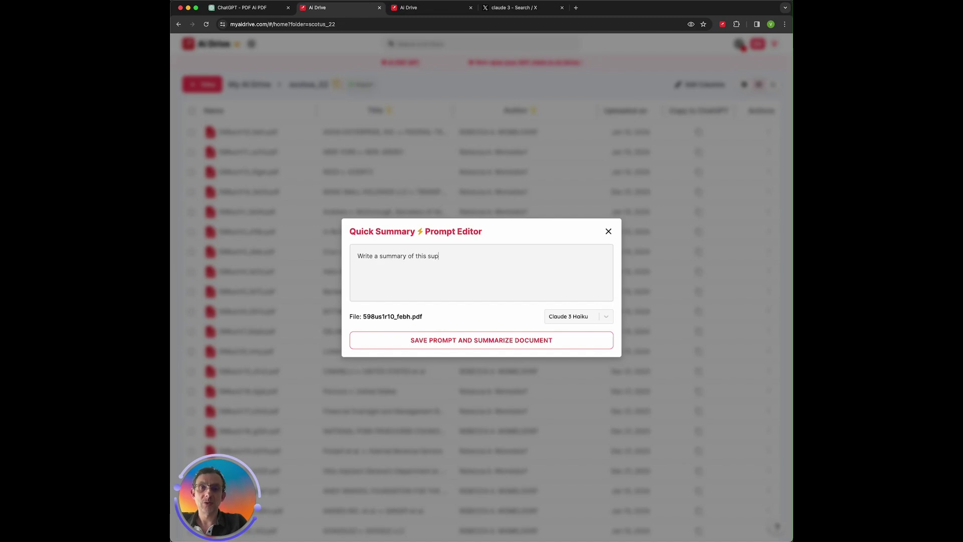
type("reme cour")
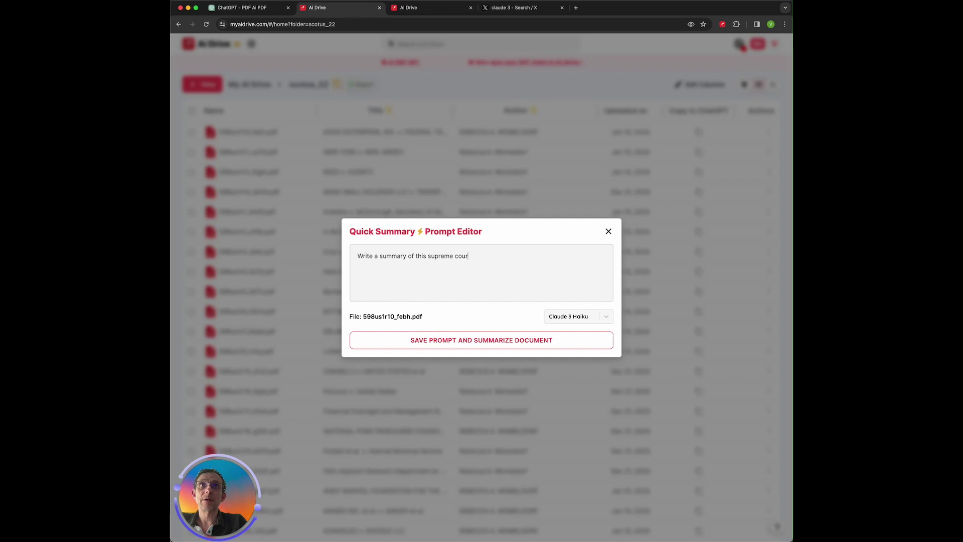
type("t case as a ")
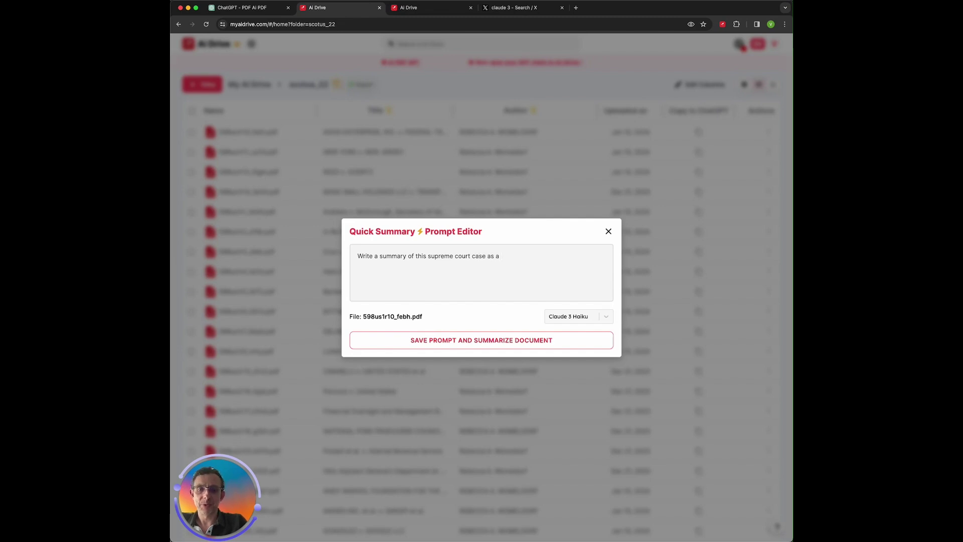
type("top paralega")
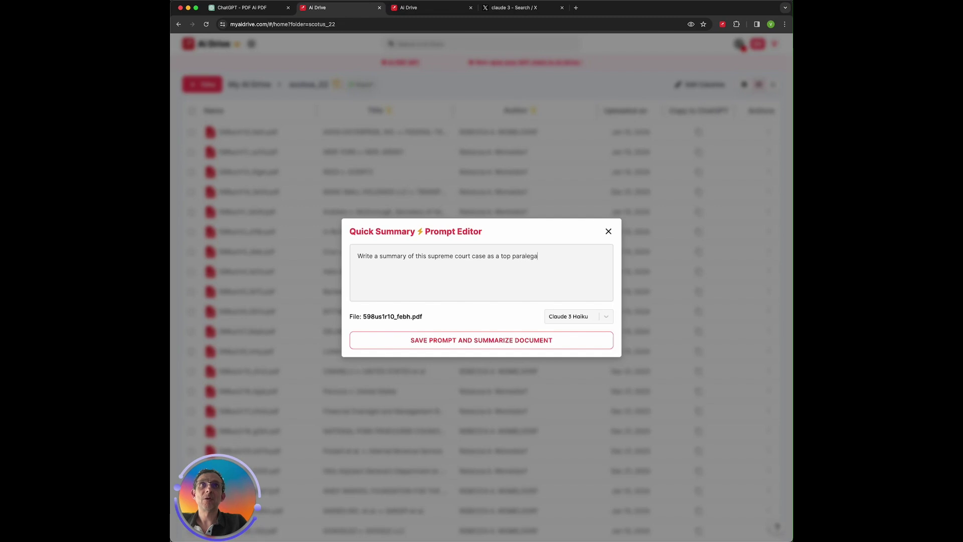
type("l at a ")
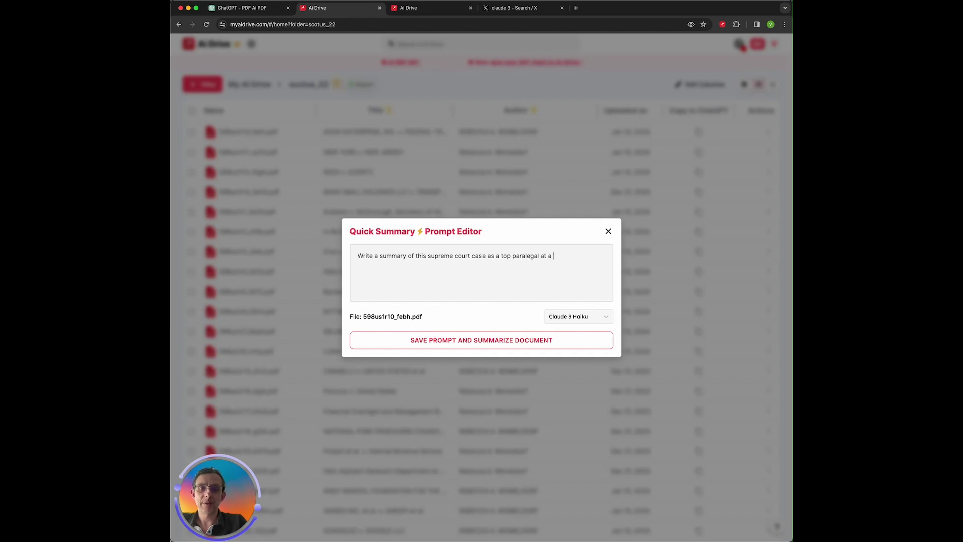
type("top 3 law firm")
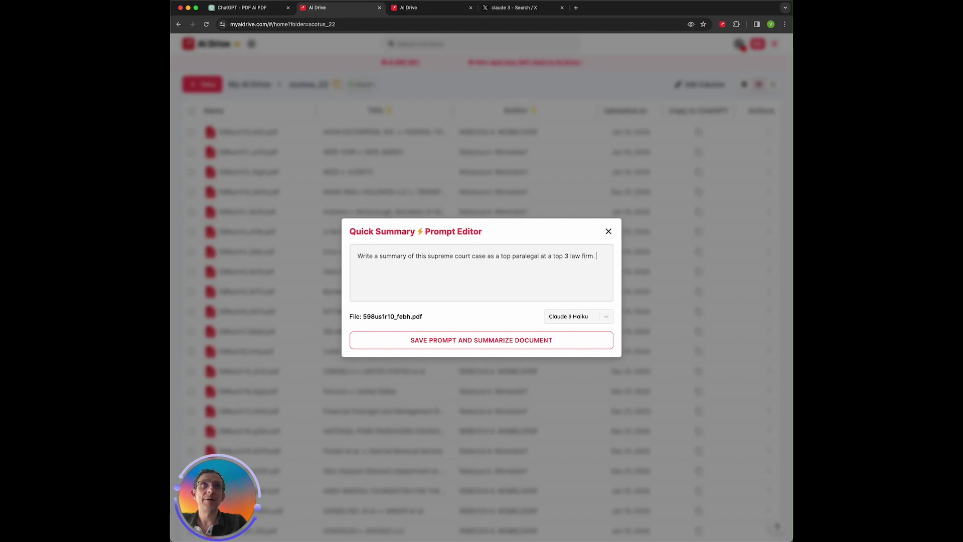
Step: Add "Make it look nice and with proper sections and titles." to the instructions, save the prompt and summarize the document
type(". Make it l")
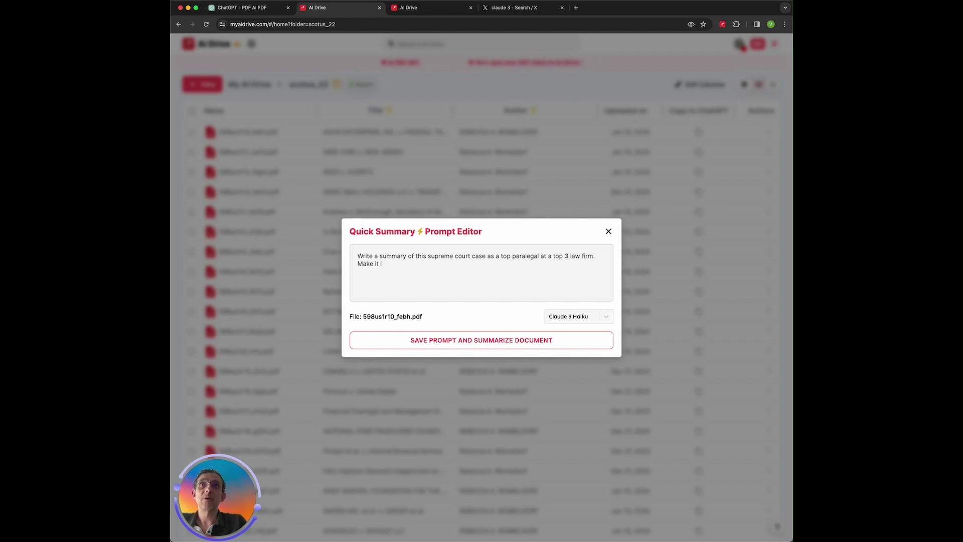
type("ook nice")
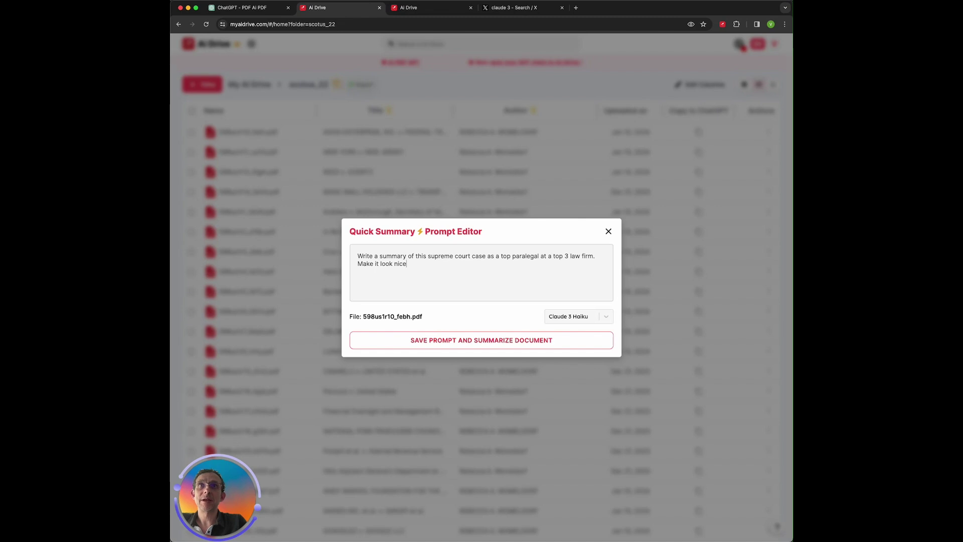
type(" and with proper ")
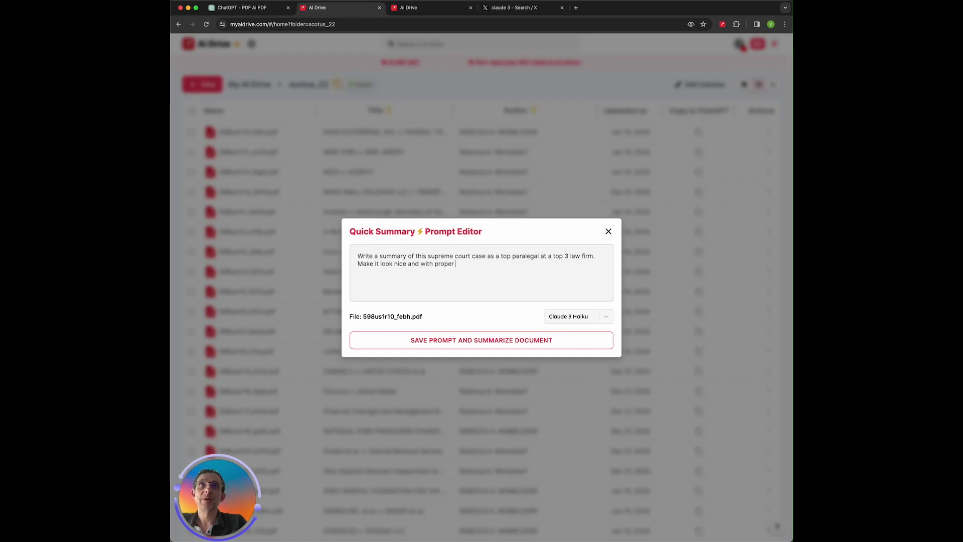
type("sections and titles.")
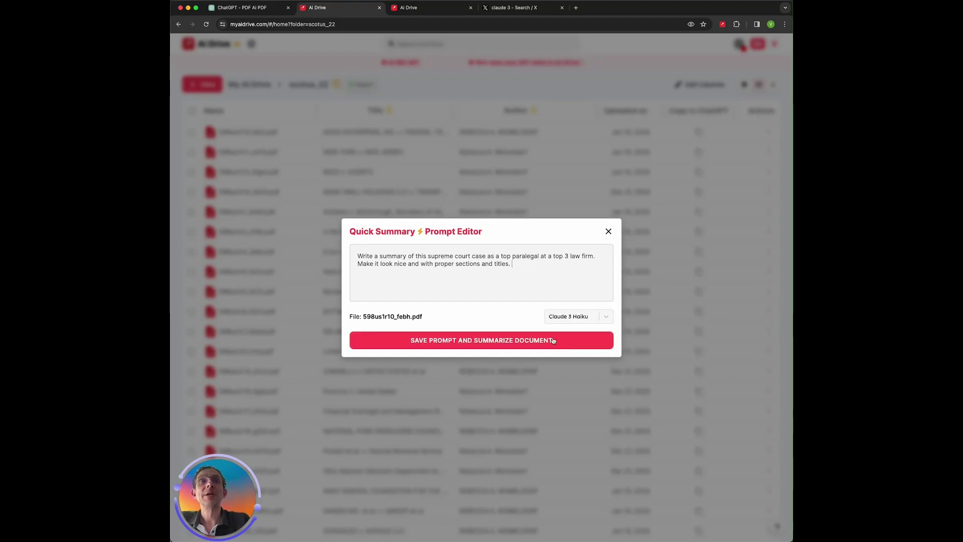
left_click(508, 341)
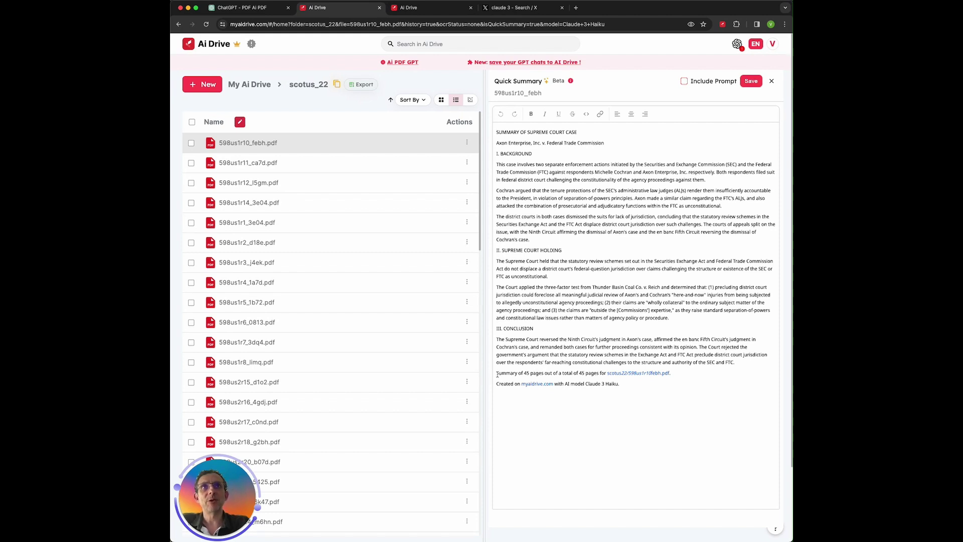
Step: Include the prompt in the summary and save it as the PDF "Summary of 598us1r10_febh - Haiku" in the scotus_22 folder
left_click_drag(495, 374, 599, 378)
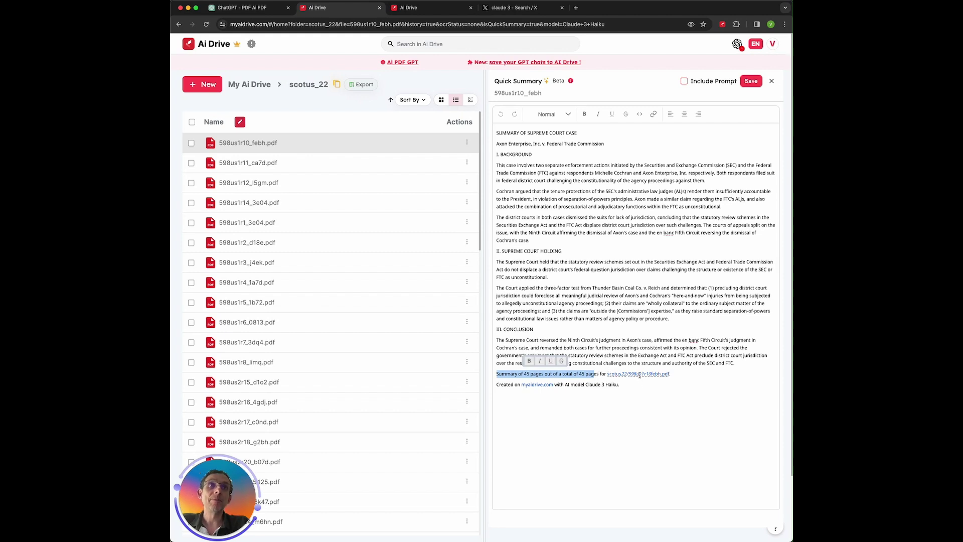
left_click(655, 382)
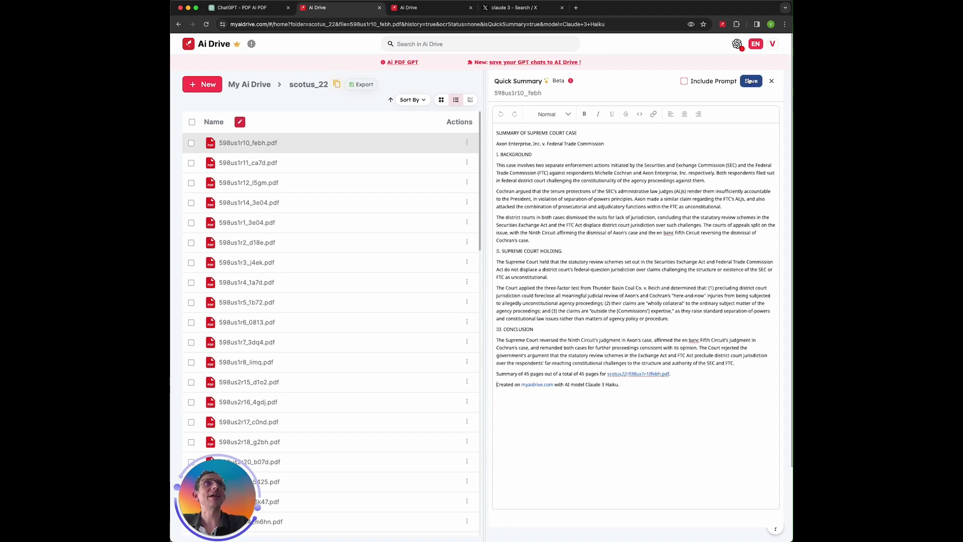
left_click(683, 82)
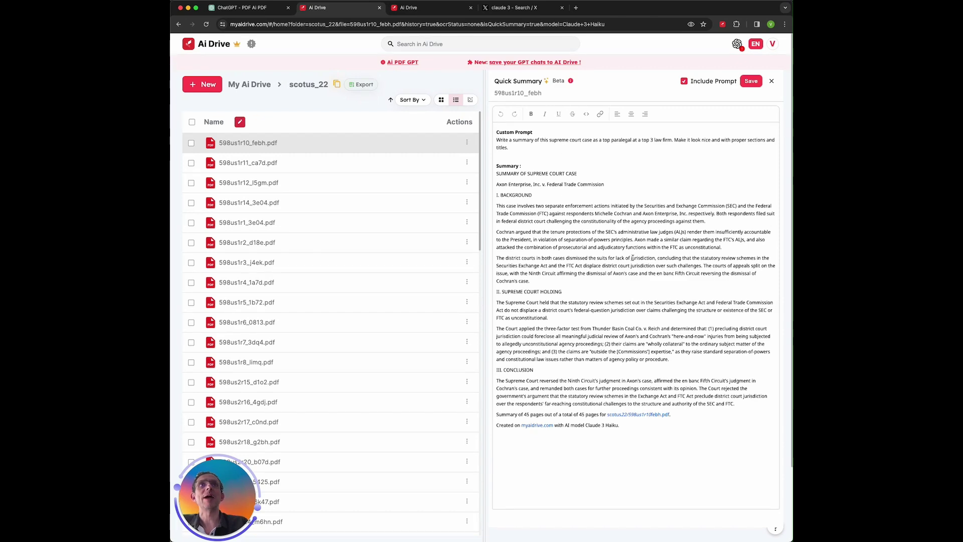
left_click(749, 82)
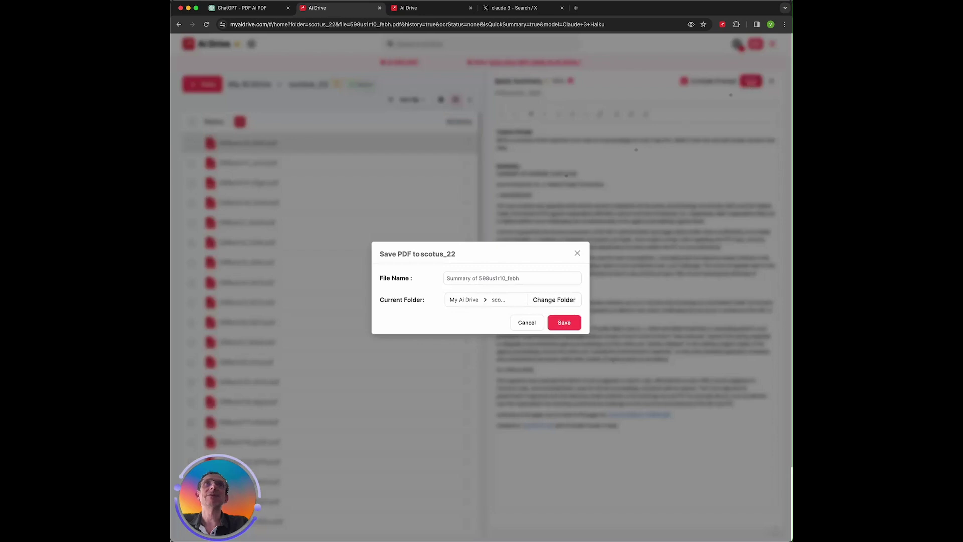
left_click(522, 277)
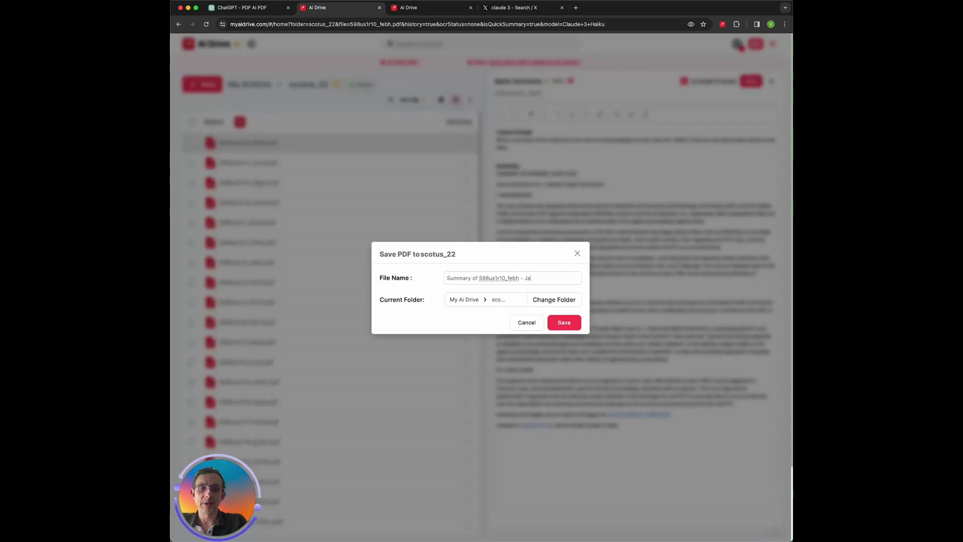
type("- Haiku")
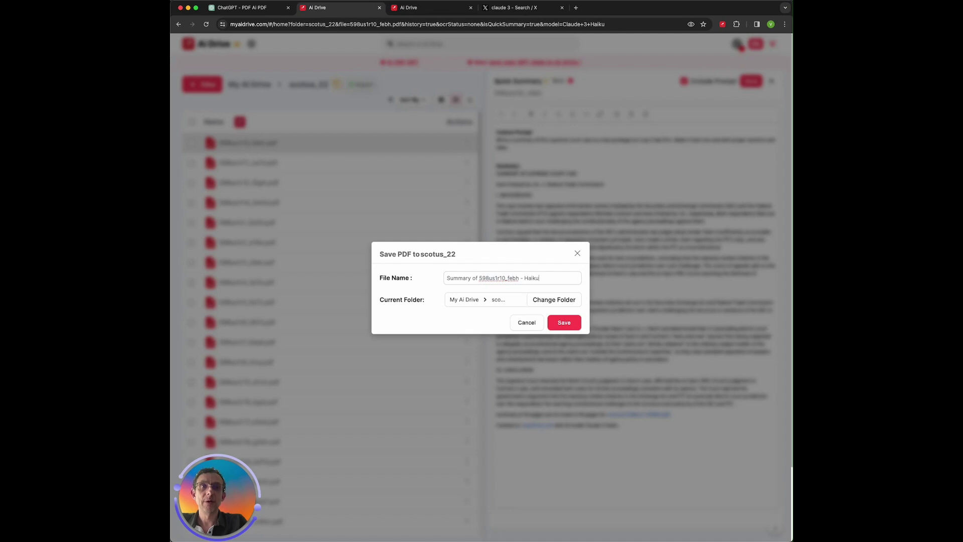
left_click(560, 323)
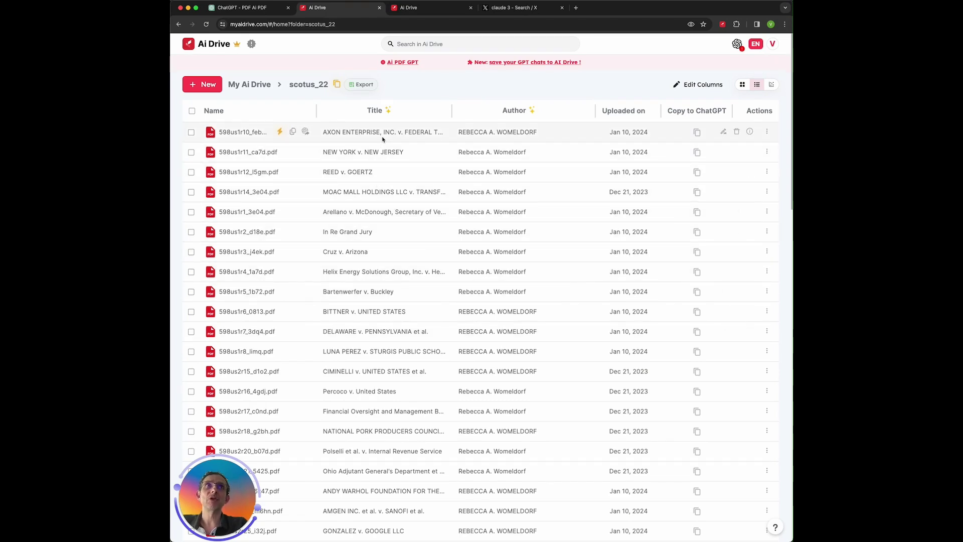
Step: Summarize 598us1r10_febh.pdf again with the same saved prompt, using the Claude 3 Sonnet model
left_click(279, 132)
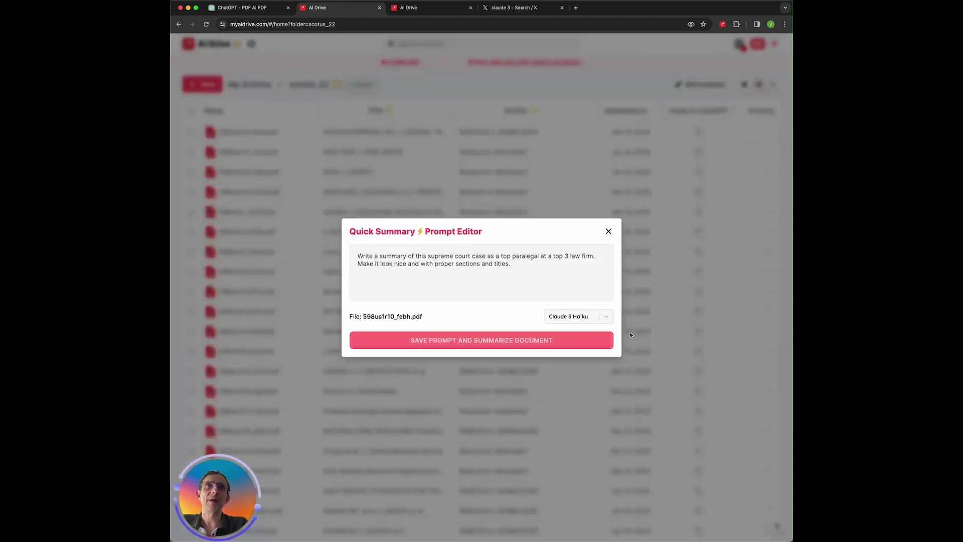
left_click(604, 316)
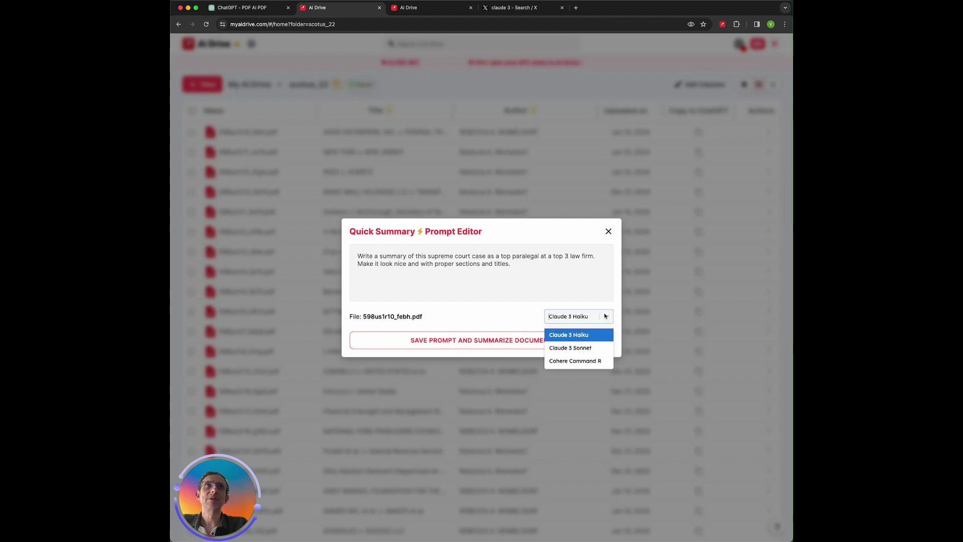
left_click(581, 348)
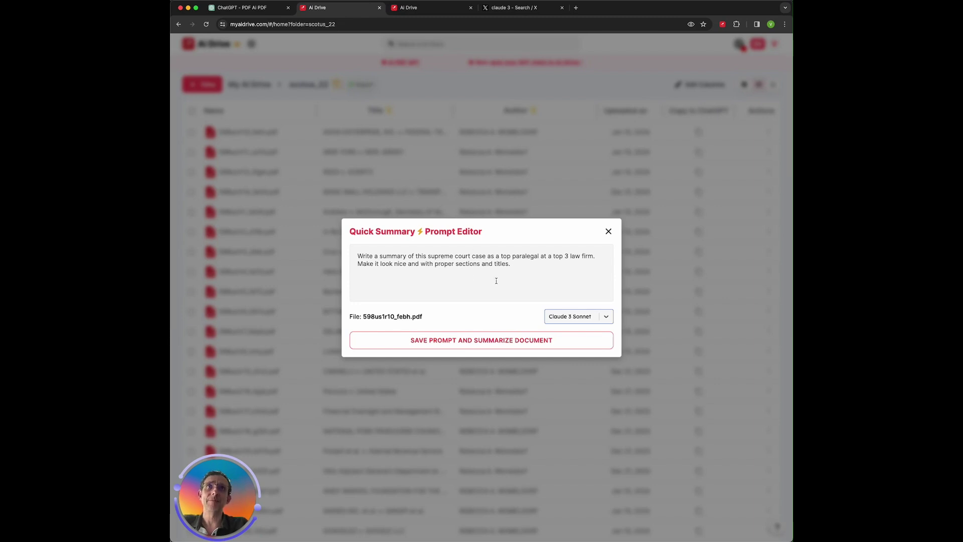
left_click(465, 339)
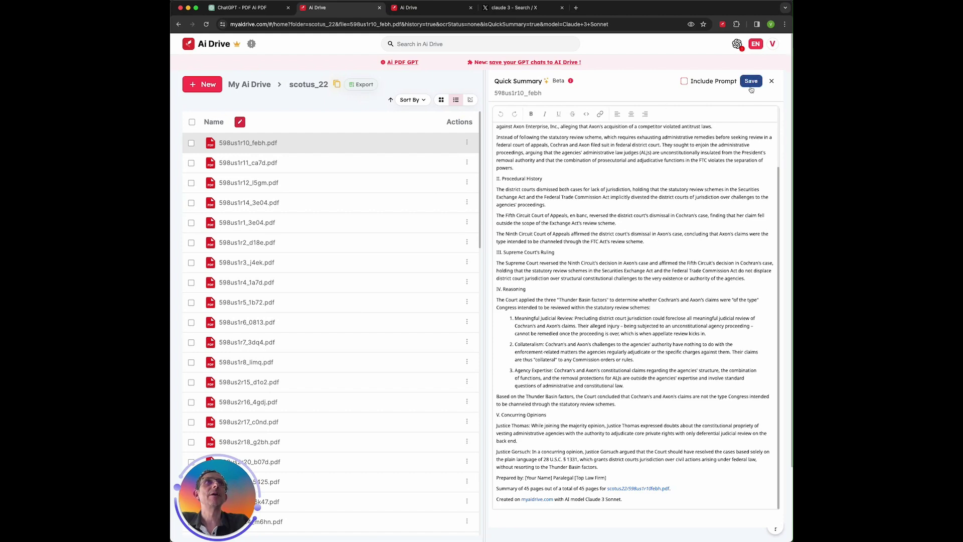
Step: Make the "Supreme Court Case Summary" heading bold in the Sonnet summary
left_click(636, 241)
scroll(585, 174, "up", 2)
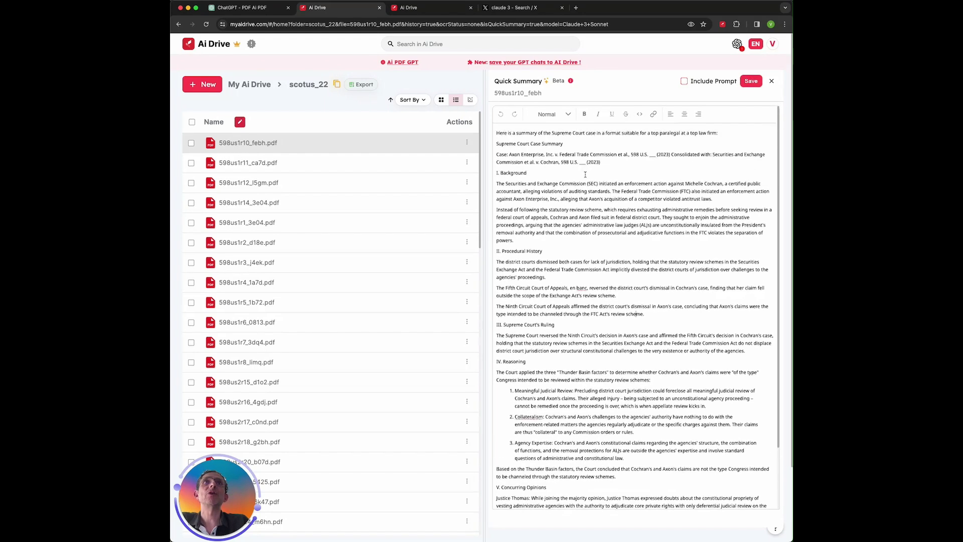
triple_click(524, 144)
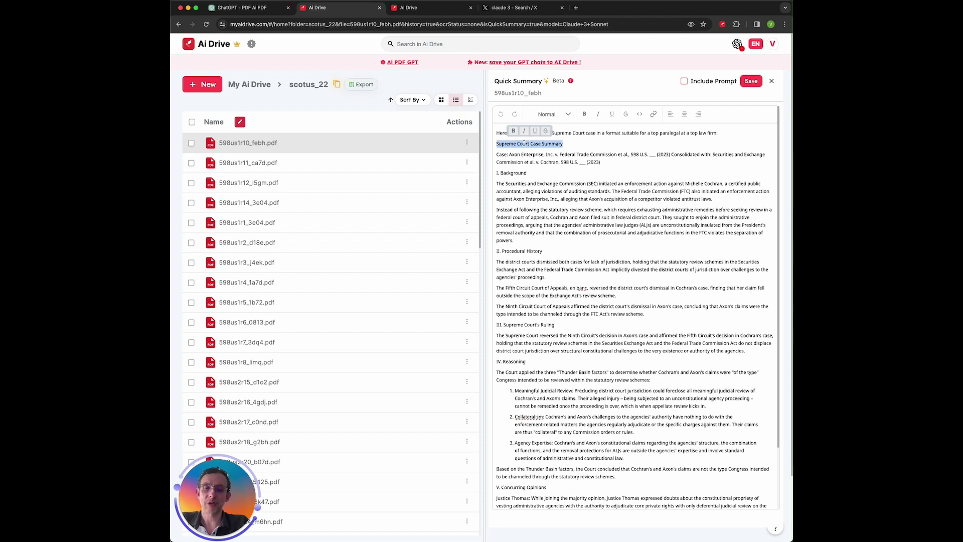
left_click(513, 131)
left_click(599, 163)
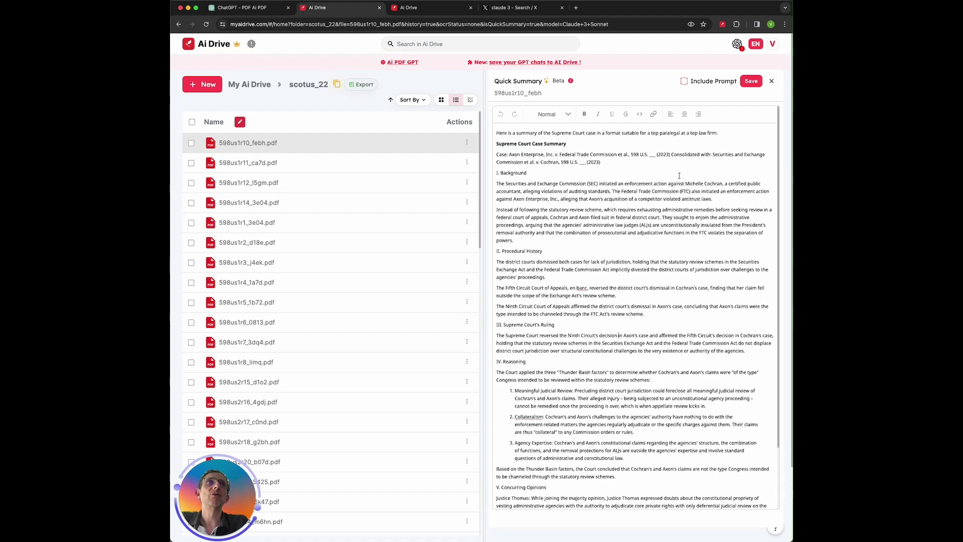
Step: Include the prompt in the Sonnet summary and save it as a PDF in the scotus_22 folder
left_click(684, 82)
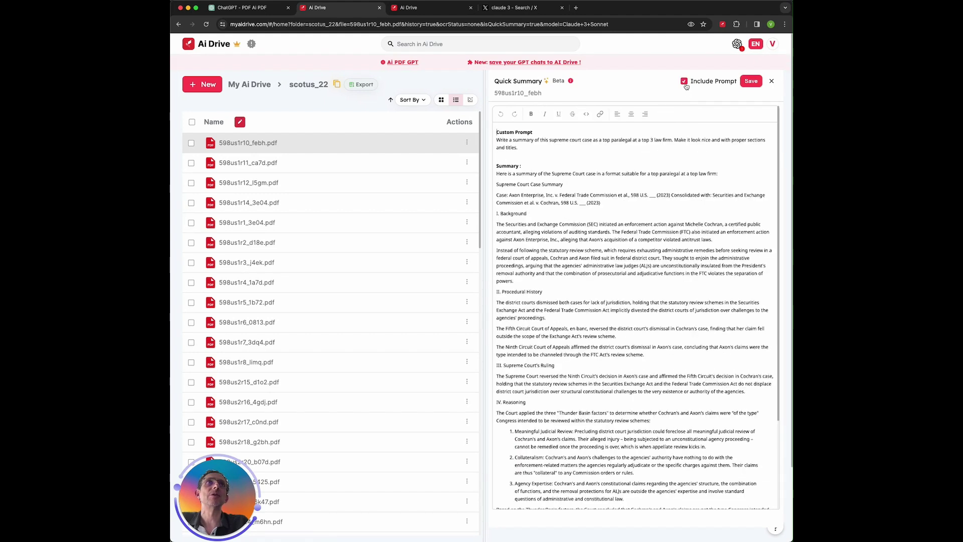
left_click(751, 81)
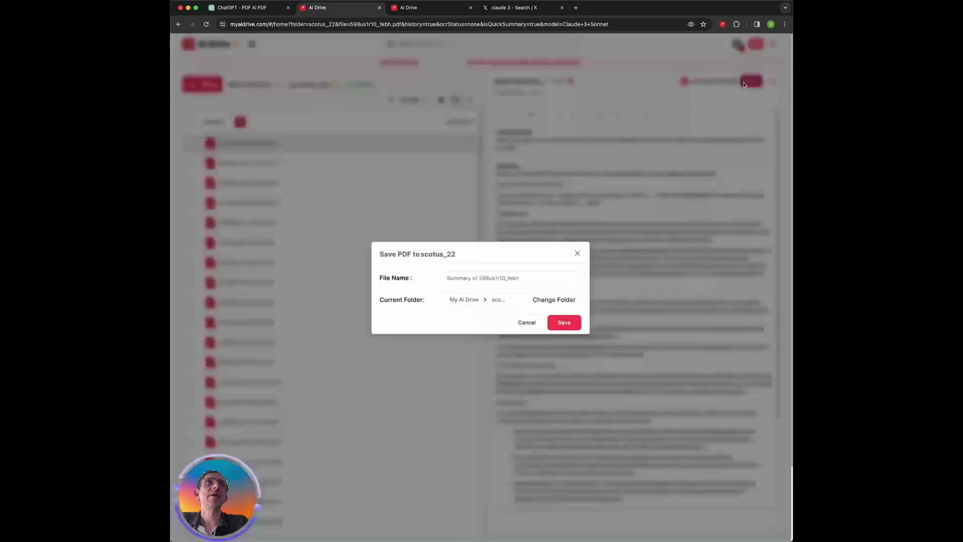
left_click(565, 322)
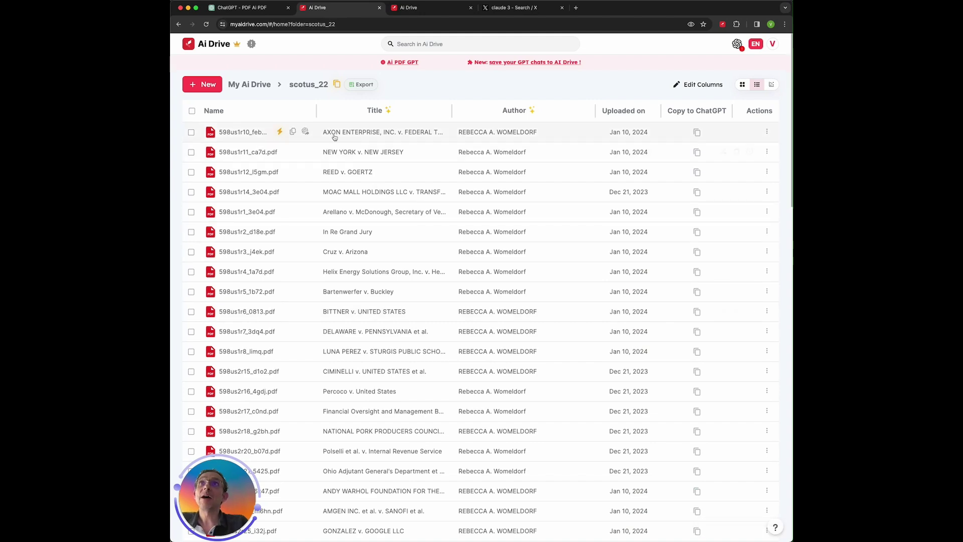
Step: Sort the files in the scotus_22 folder by upload date, newest first
left_click(617, 111)
left_click(616, 110)
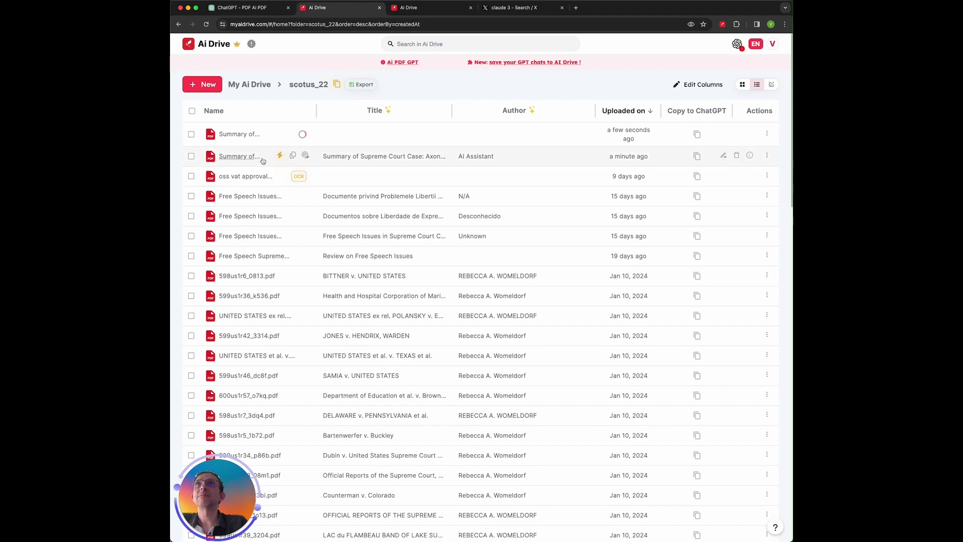
Step: Open Summary of 598us1r10_febh - Haiku.pdf and read through both pages of the summary
left_click(239, 157)
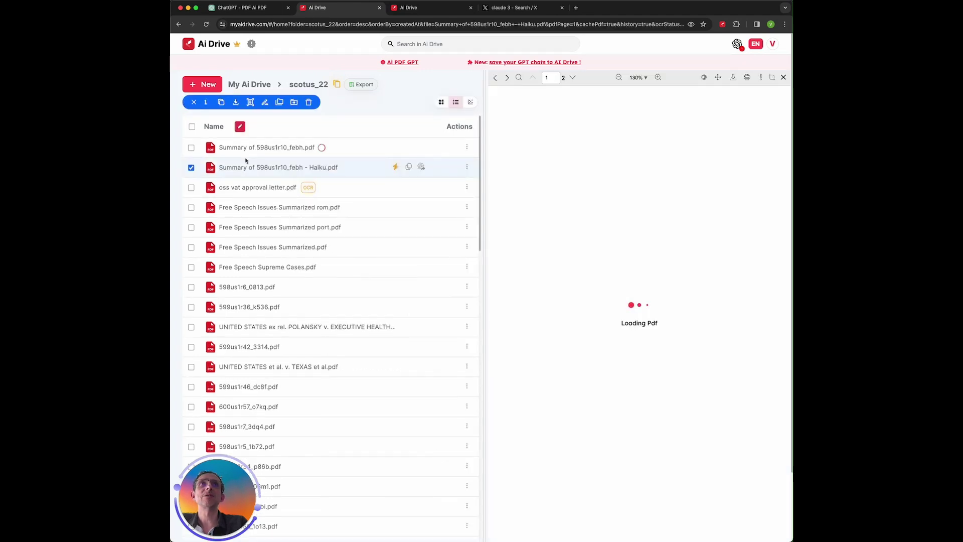
scroll(565, 220, "down", 5)
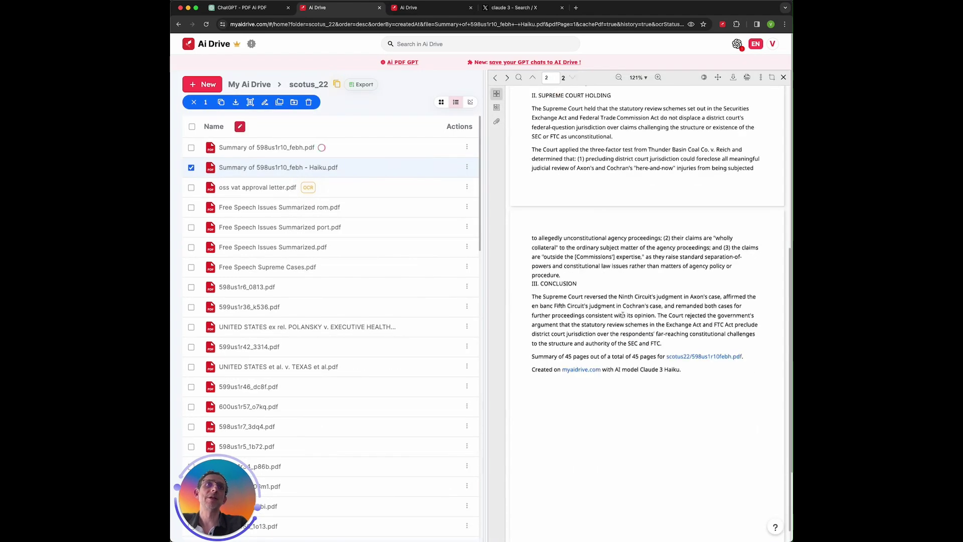
scroll(606, 229, "up", 4)
scroll(606, 229, "down", 8)
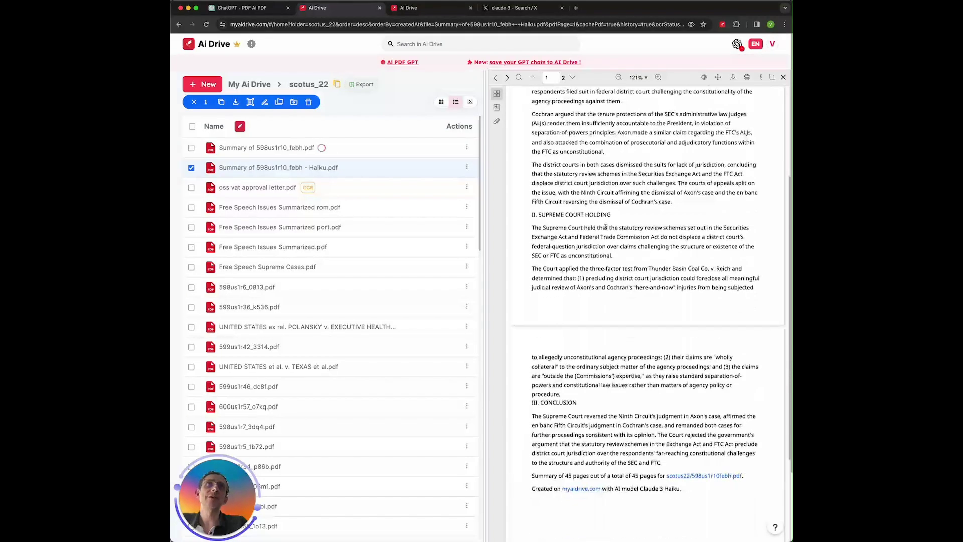
scroll(577, 268, "up", 2)
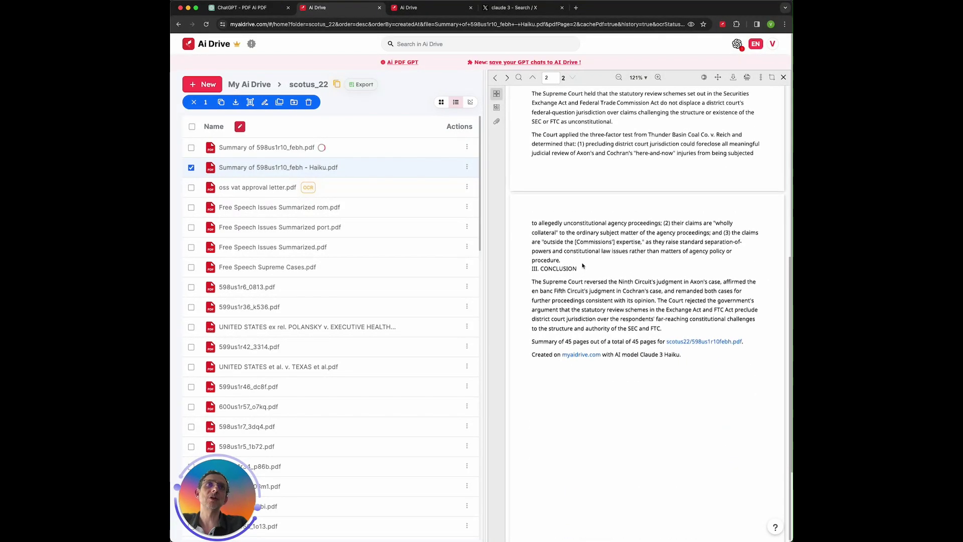
scroll(582, 266, "up", 2)
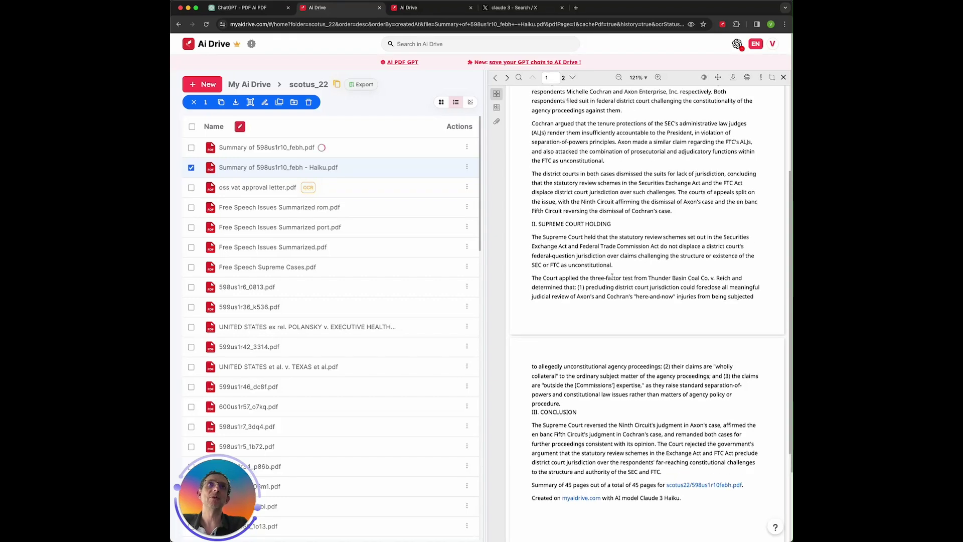
scroll(612, 277, "up", 3)
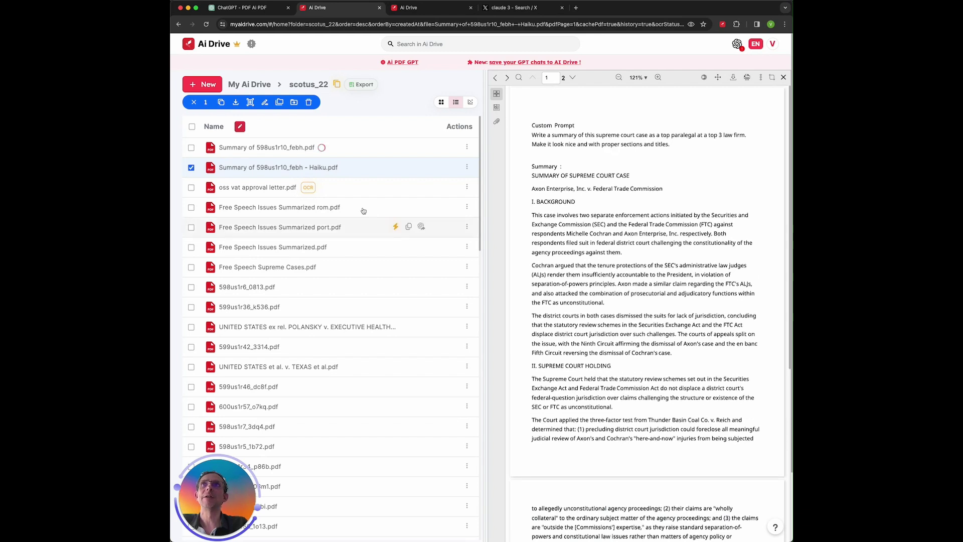
Step: Open Summary of 598us1r10_febh.pdf and review the Sonnet summary's sections for comparison
left_click(253, 150)
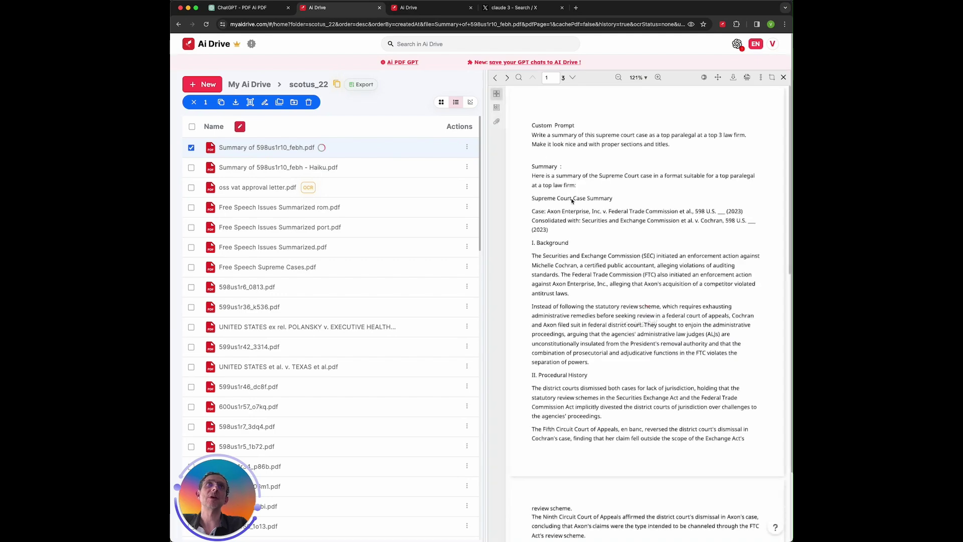
scroll(567, 251, "down", 5)
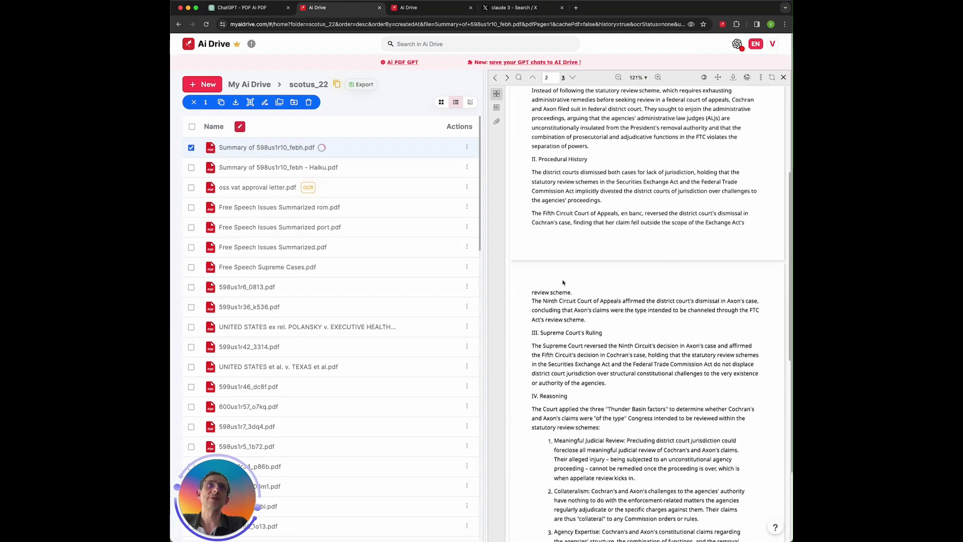
scroll(562, 282, "down", 6)
scroll(578, 350, "up", 12)
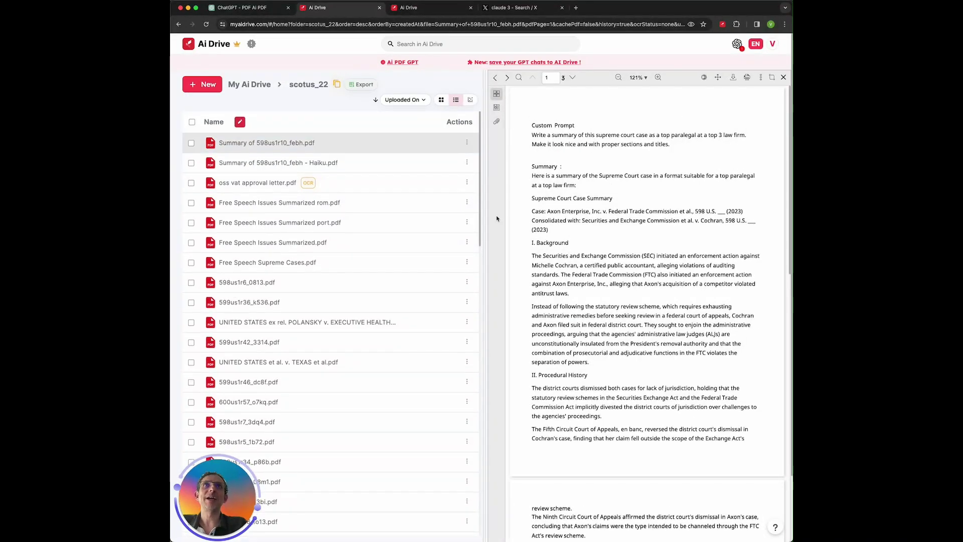
Step: Switch to the PDF Ai PDF GPT in ChatGPT and open the scotus_22 folder in AI Drive alongside it
left_click(257, 9)
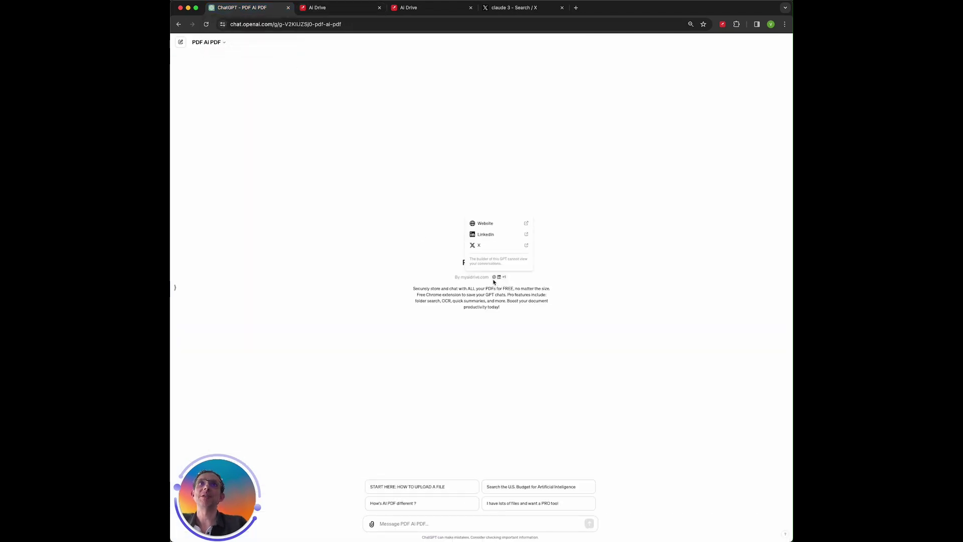
left_click(721, 24)
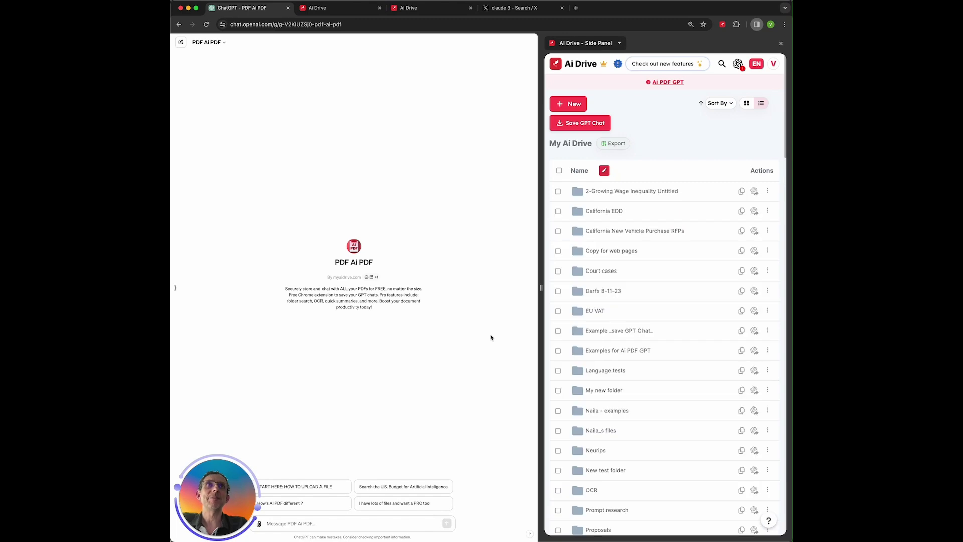
scroll(646, 365, "down", 15)
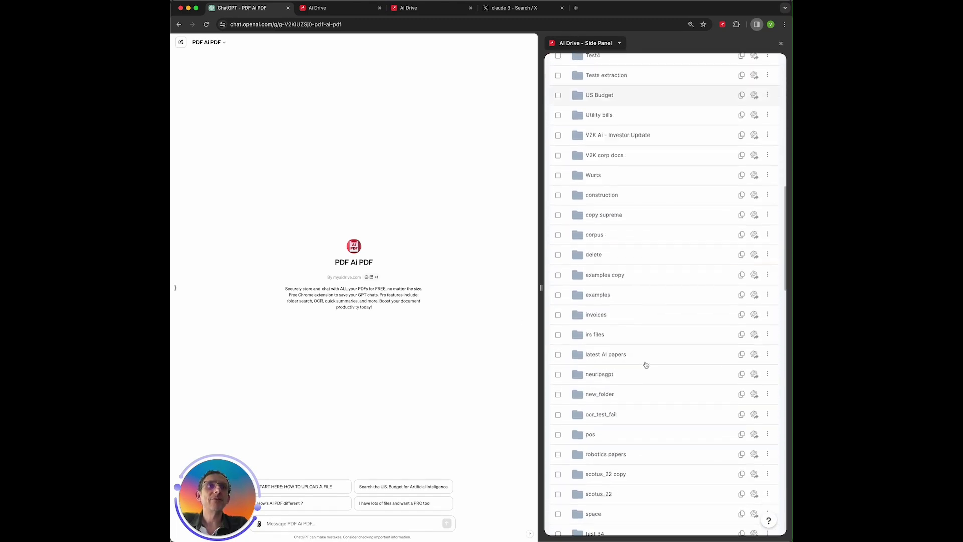
left_click(602, 234)
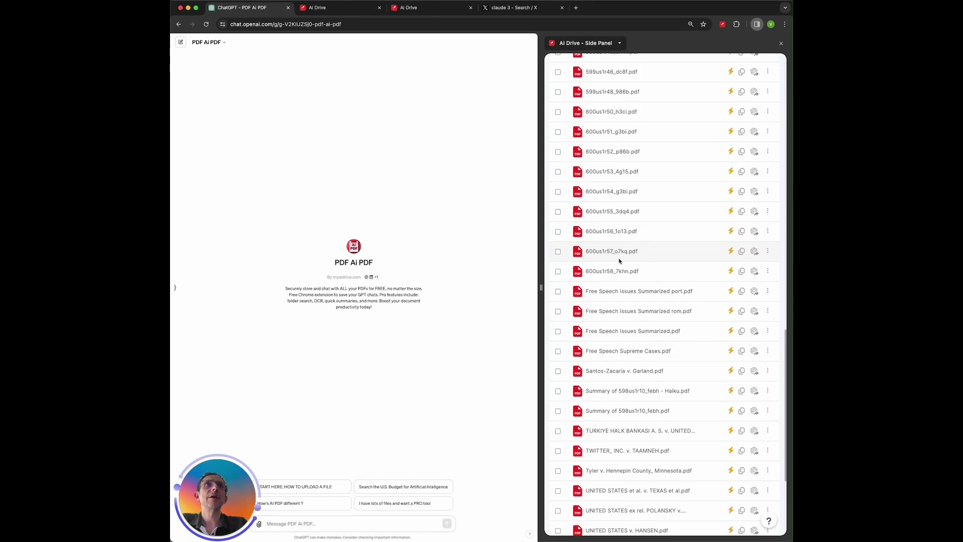
Step: Sort the scotus_22 files by upload date and show them as cards with descriptions
scroll(619, 260, "up", 15)
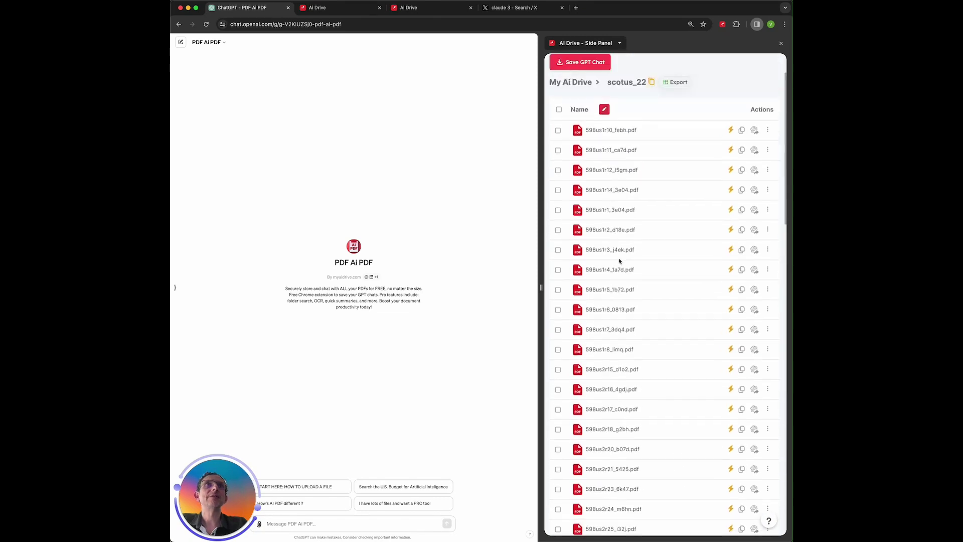
left_click(703, 103)
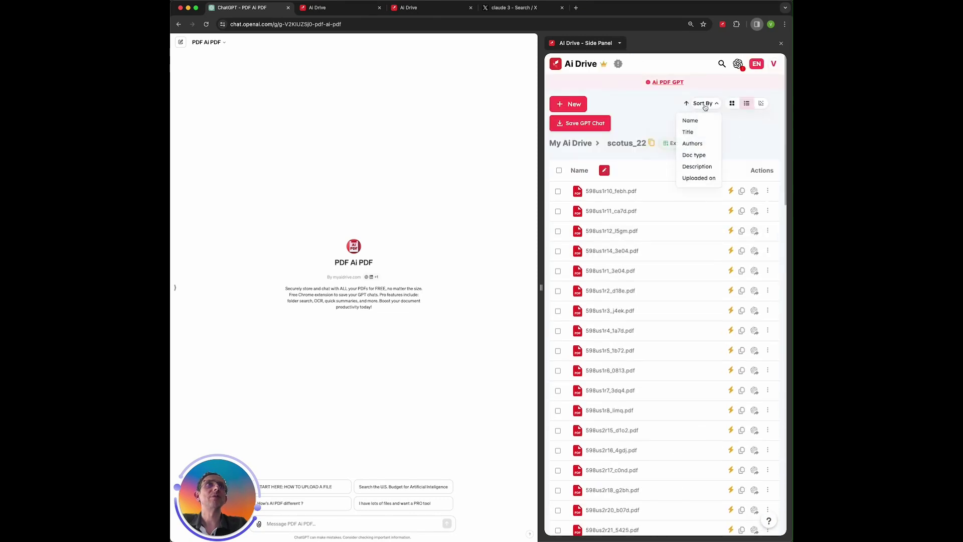
left_click(698, 178)
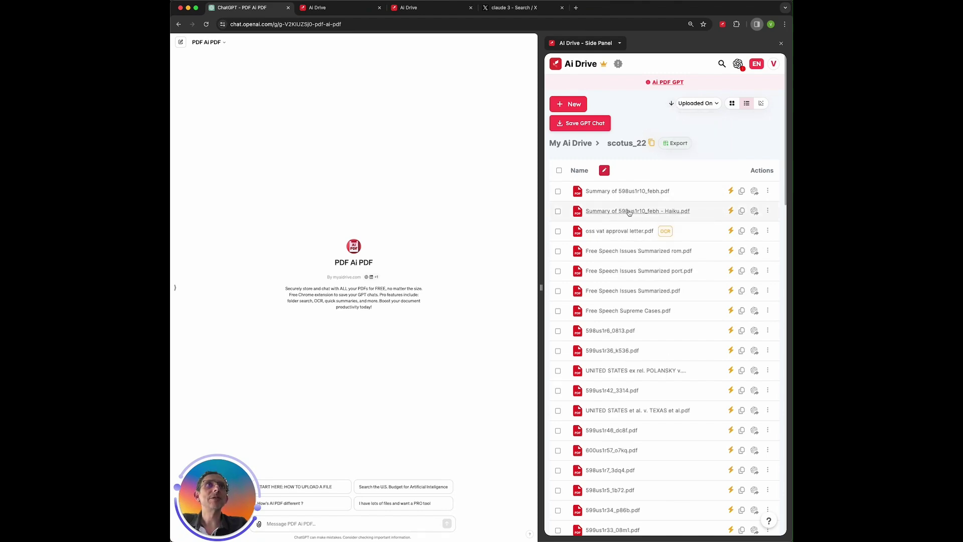
left_click(732, 103)
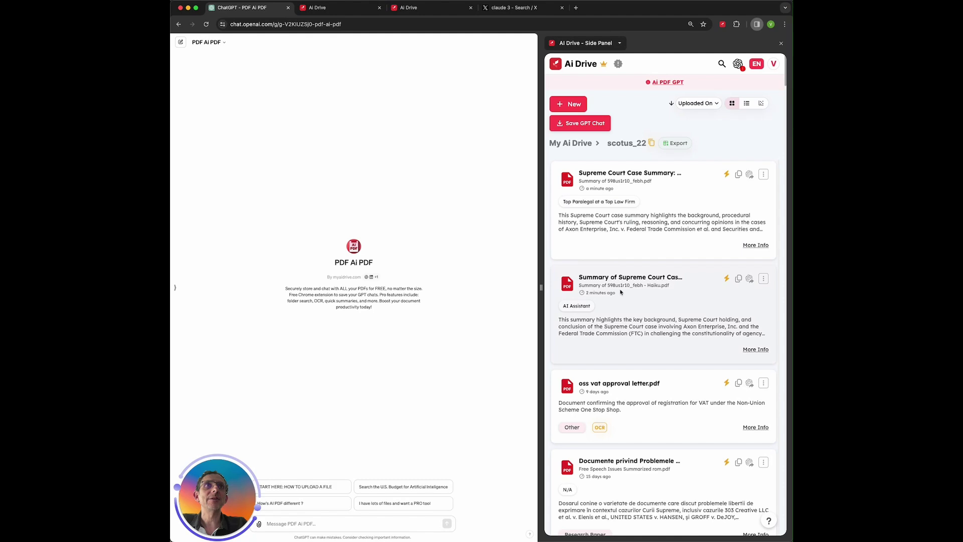
Step: Insert the link to the Axon Enterprise case file 598us1r10_febh.pdf into the PDF Ai PDF chat message
scroll(616, 312, "down", 12)
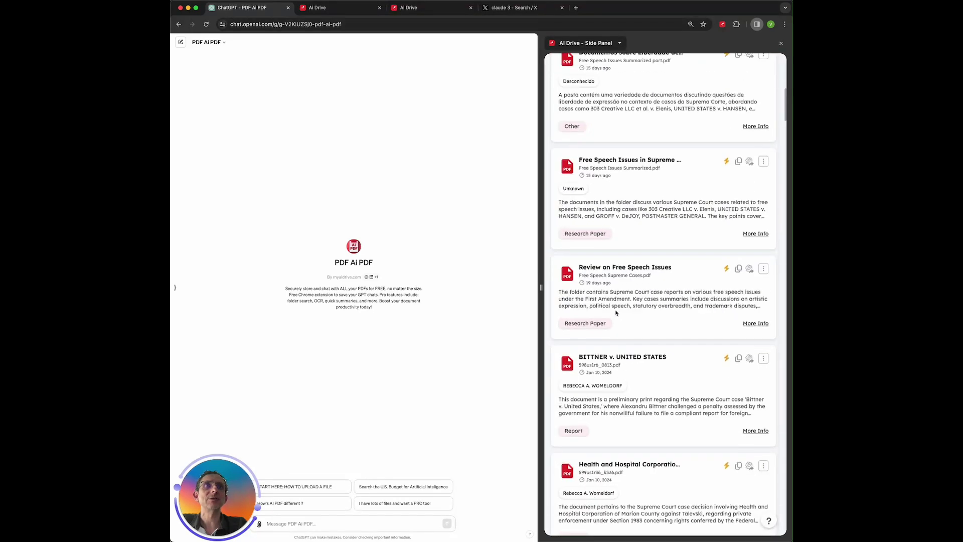
scroll(616, 313, "down", 15)
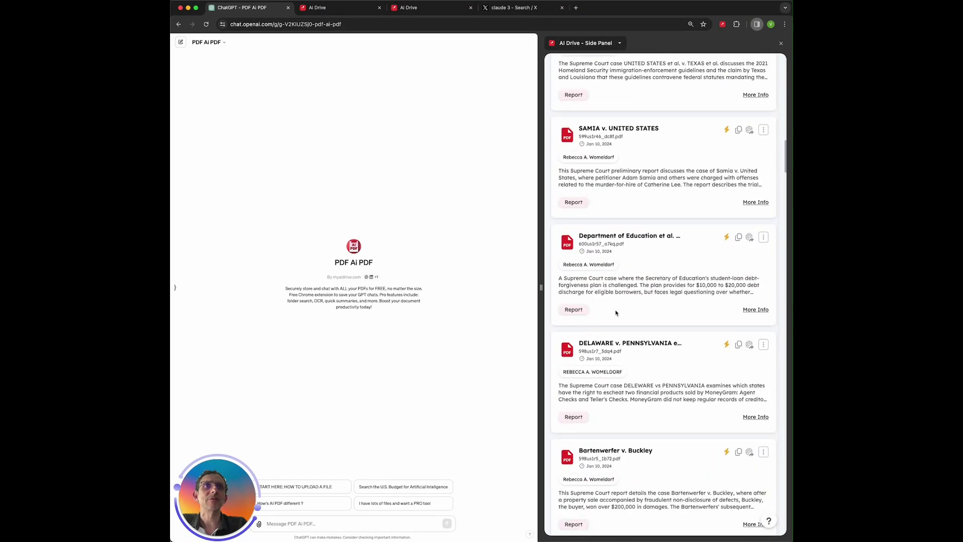
scroll(615, 312, "down", 12)
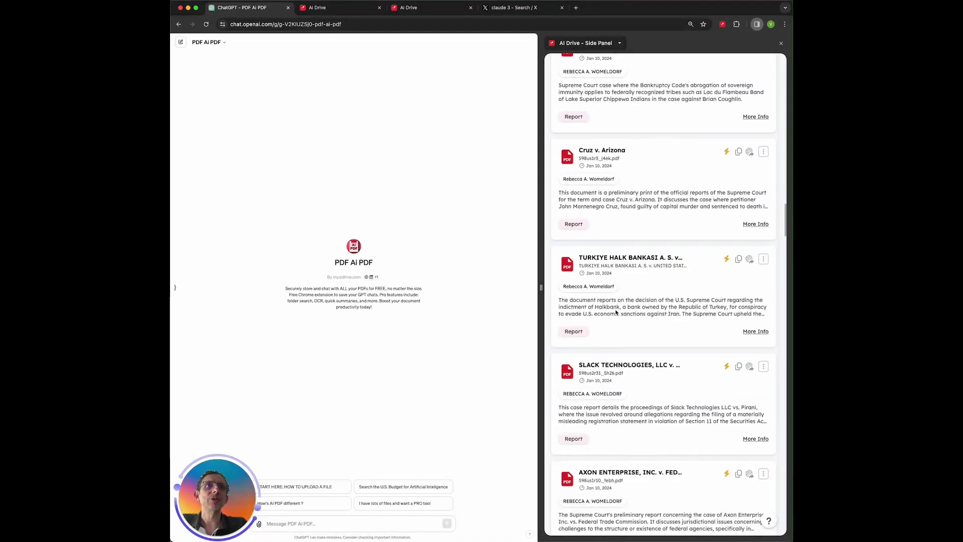
scroll(616, 312, "down", 3)
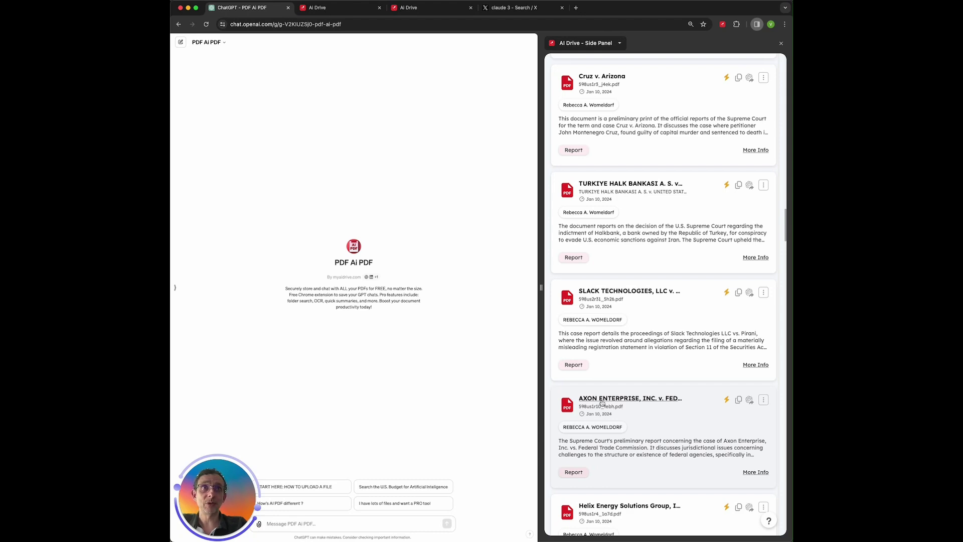
left_click_drag(602, 401, 295, 511)
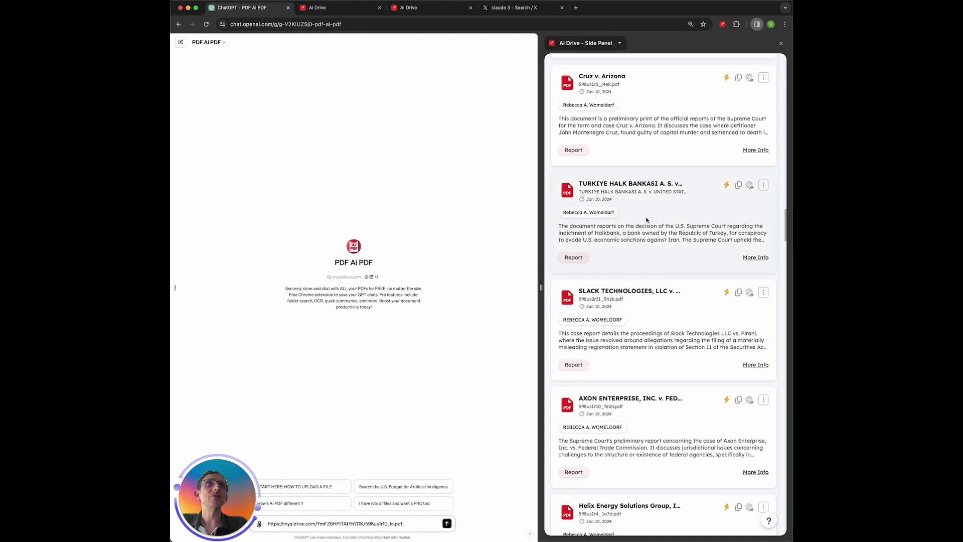
Step: Copy the custom prompt from Summary of 598us1r10_febh.pdf, put it on lines above the file link in the chat message, and send it
scroll(645, 301, "up", 7)
scroll(646, 226, "down", 5)
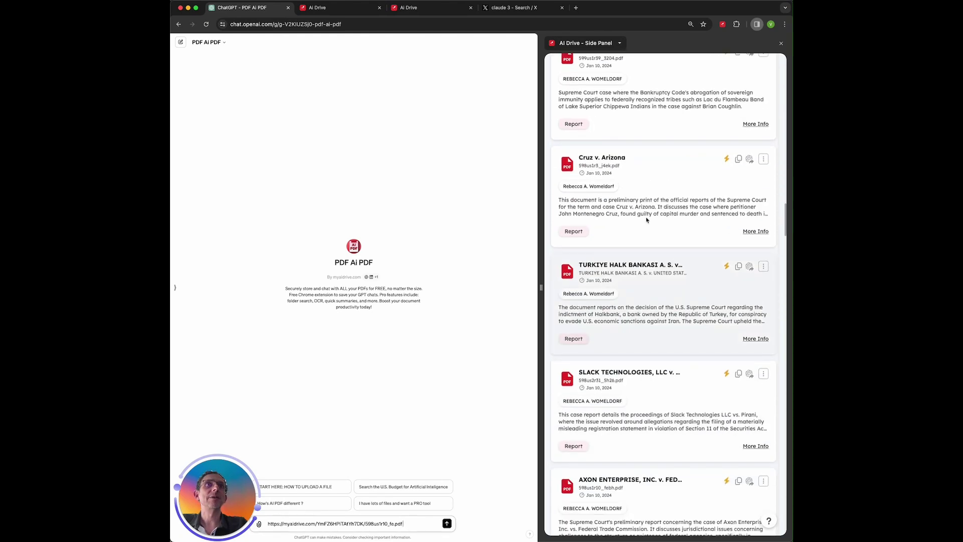
scroll(645, 219, "up", 10)
scroll(645, 218, "up", 10)
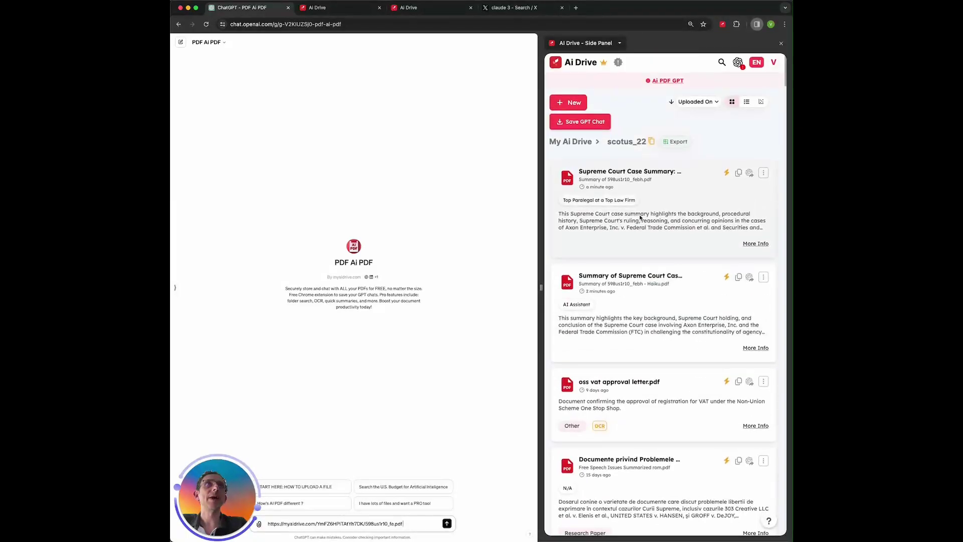
left_click(627, 180)
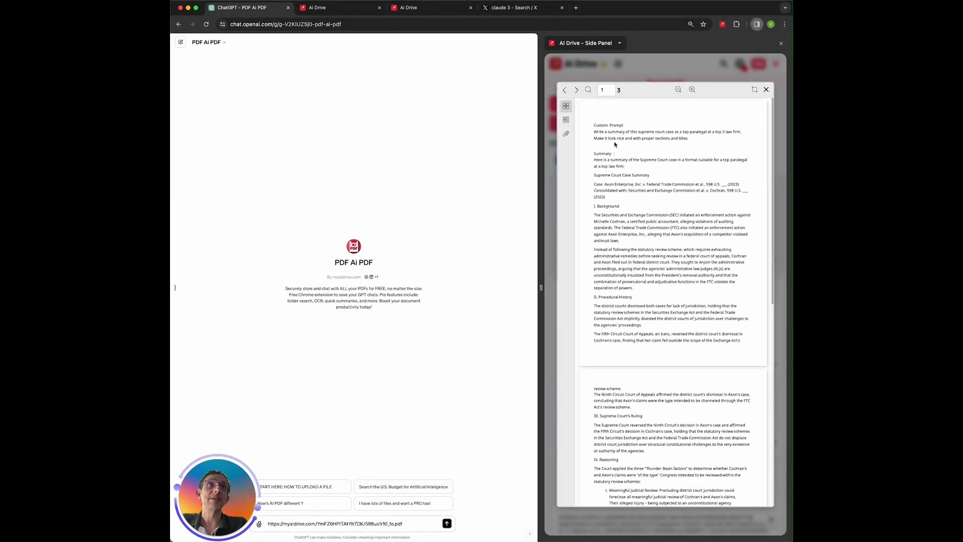
left_click_drag(688, 140, 595, 133)
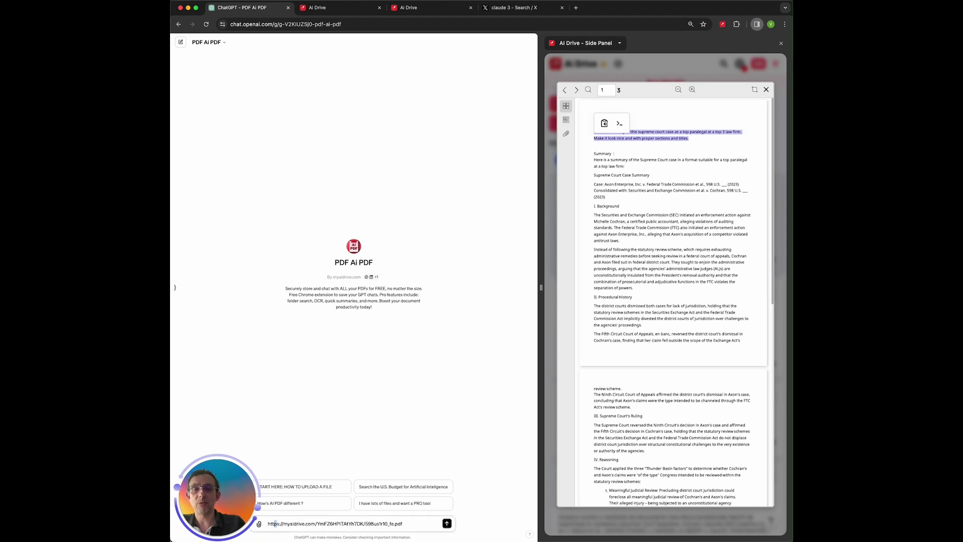
type("Write a summary of this supreme court case as a top paralegal at a top 3 law firm. Make it look nice and with proper sections and titles.")
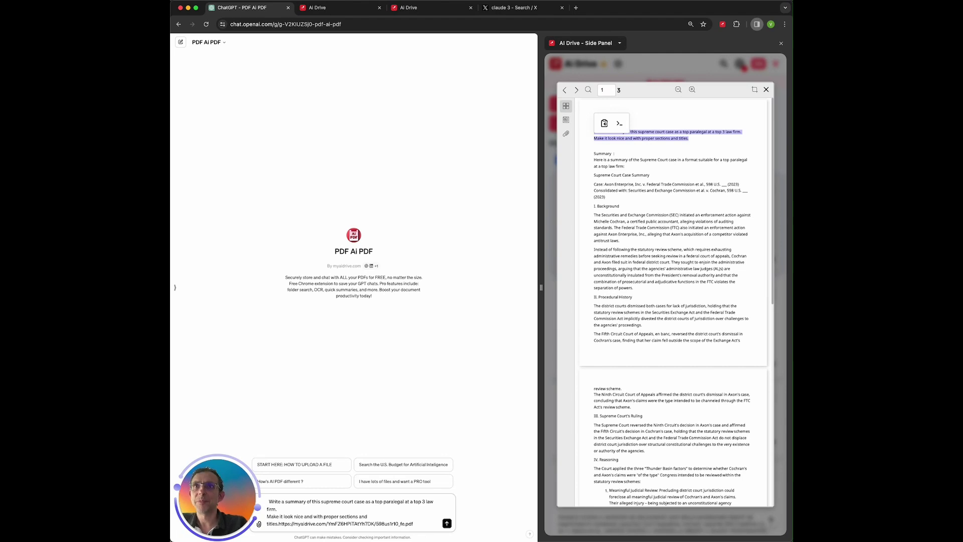
key("shift+Return")
left_click(447, 522)
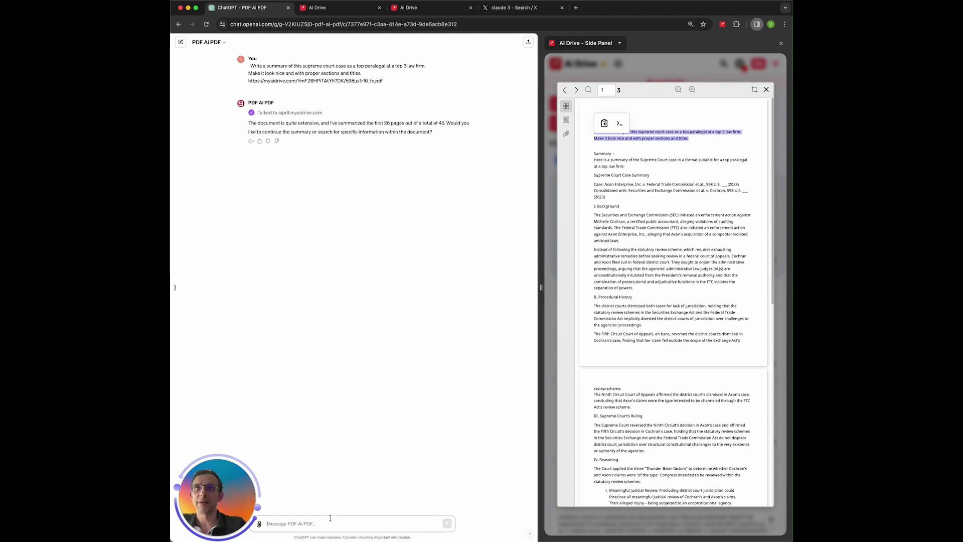
Step: Ask PDF Ai PDF to "write the first part of the summary"
type("wri")
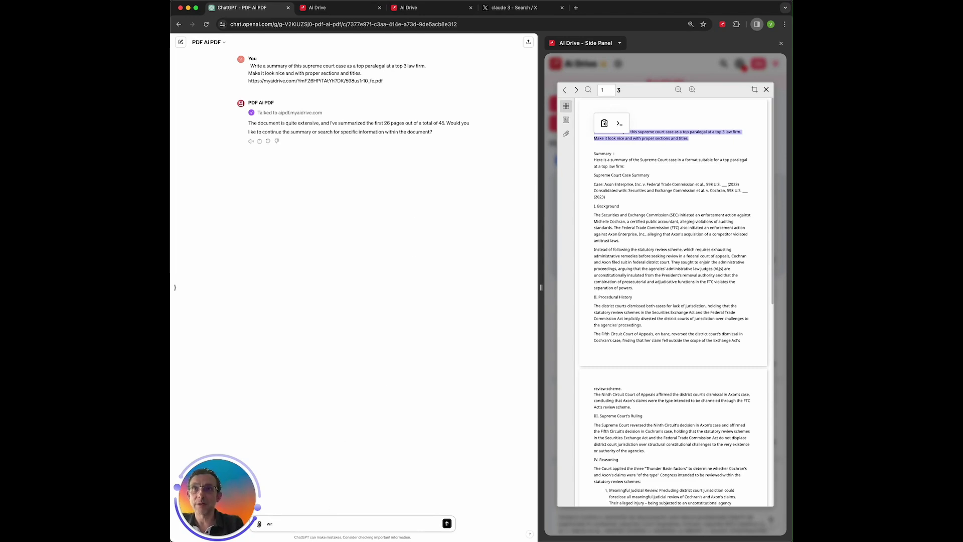
key("BackSpace")
key("BackSpace")
key("BackSpace")
type("write the first part of the")
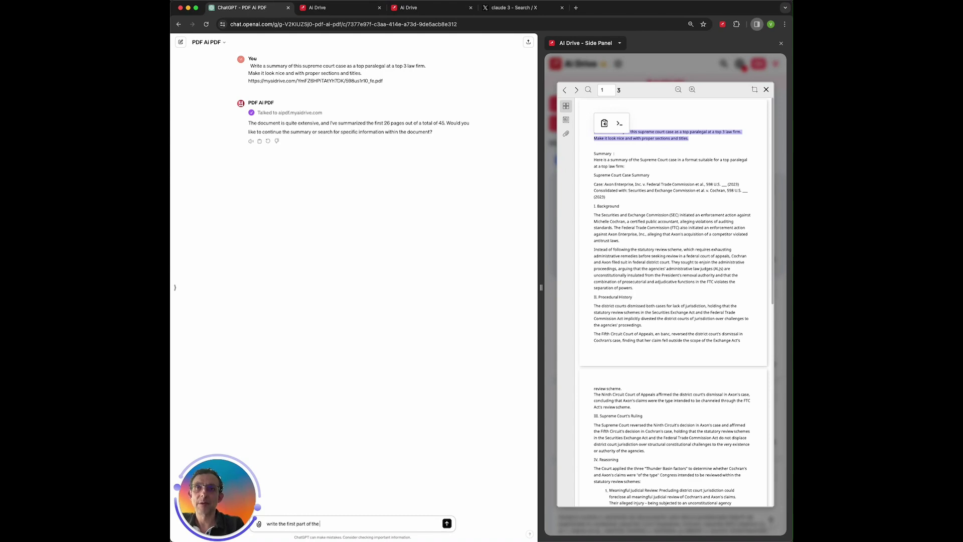
type(" summaruyy")
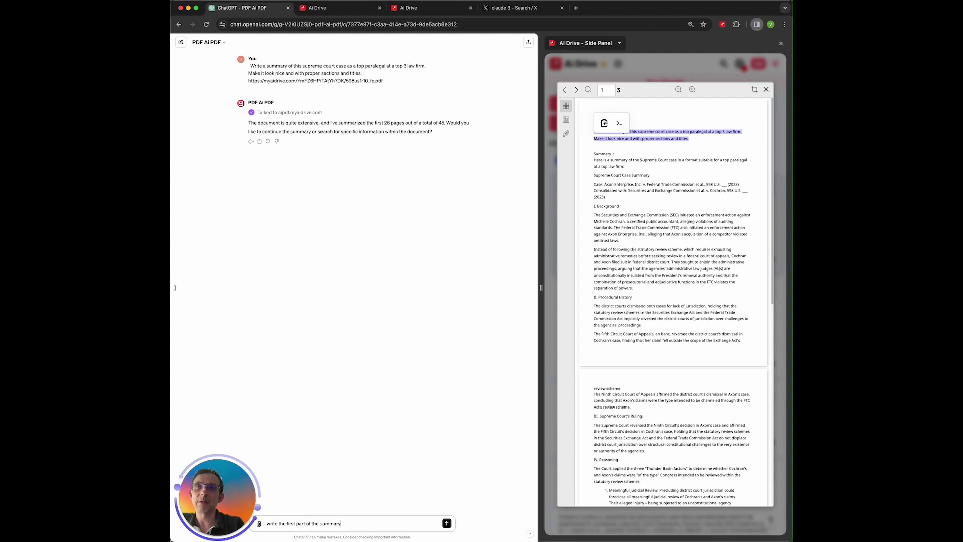
key("Return")
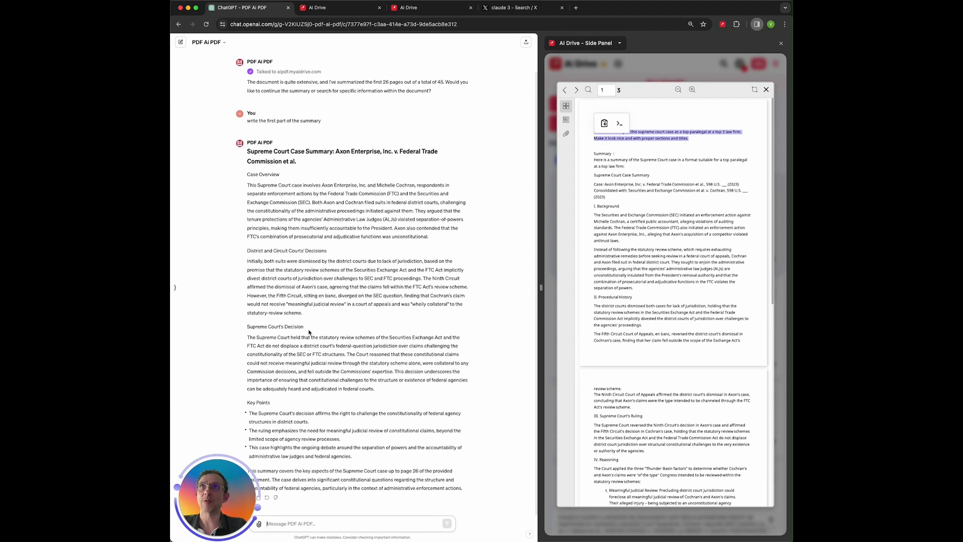
Step: Ask PDF Ai PDF to "continue summary" for the rest of the case document
type("continue summary")
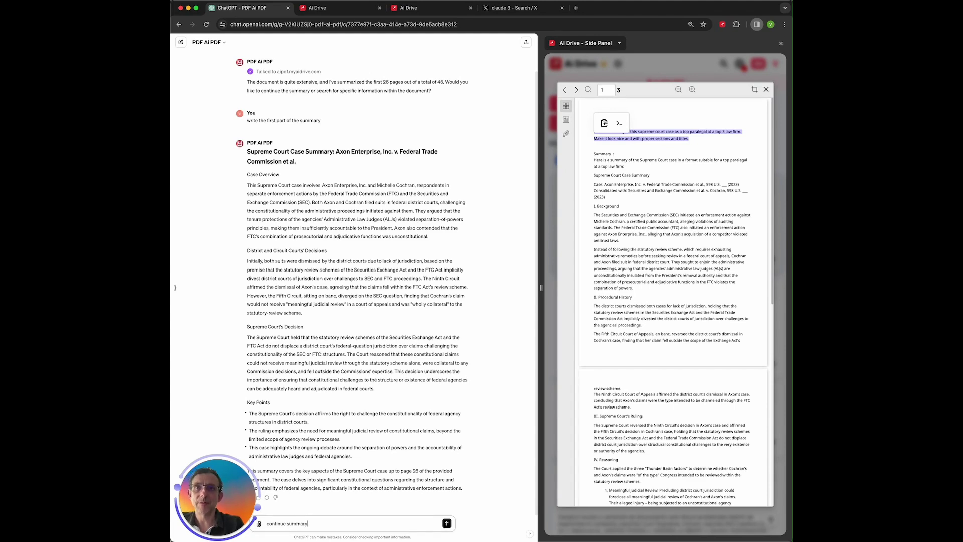
key("Return")
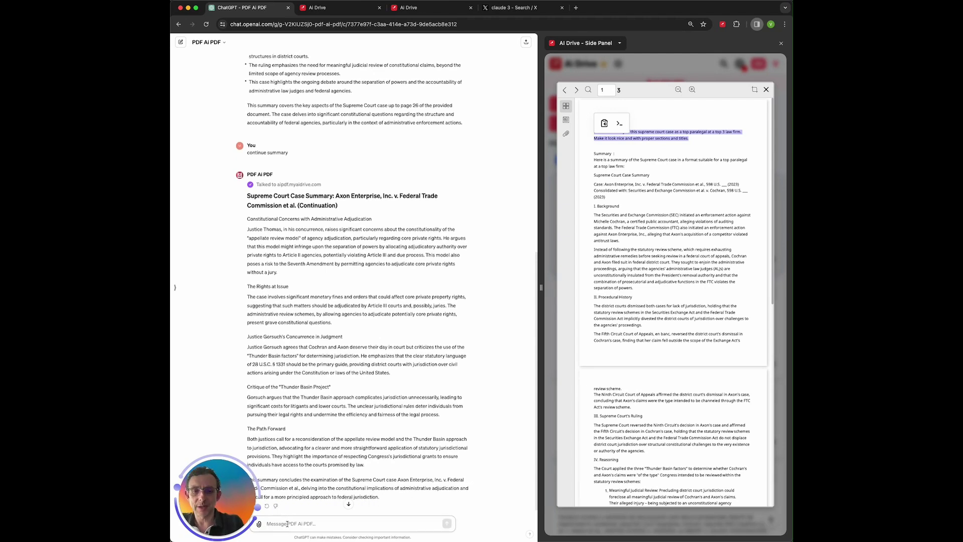
Step: Ask PDF Ai PDF to "combine everything in one neat summary" and follow the answer in the chat
type("combine everythi")
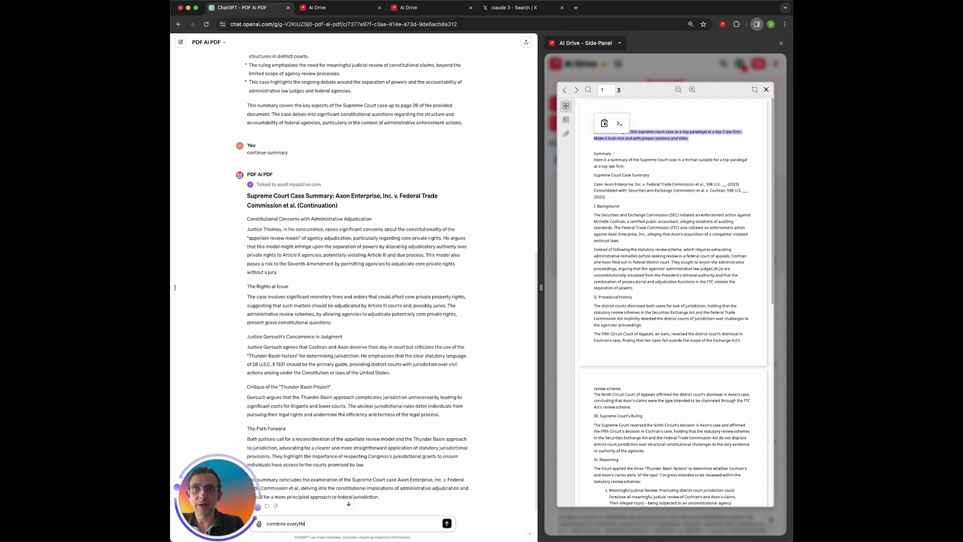
type("ng in one neat summary")
key("Return")
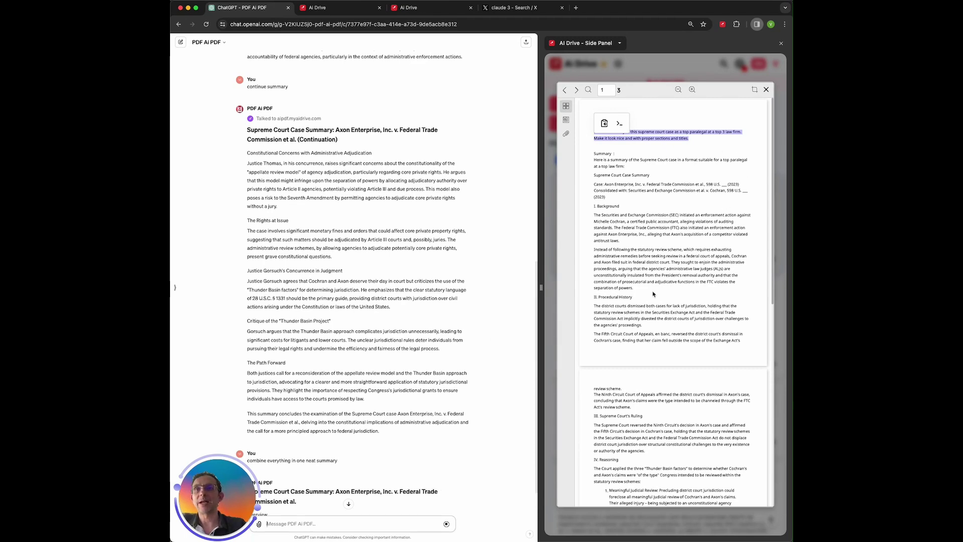
scroll(423, 302, "down", 3)
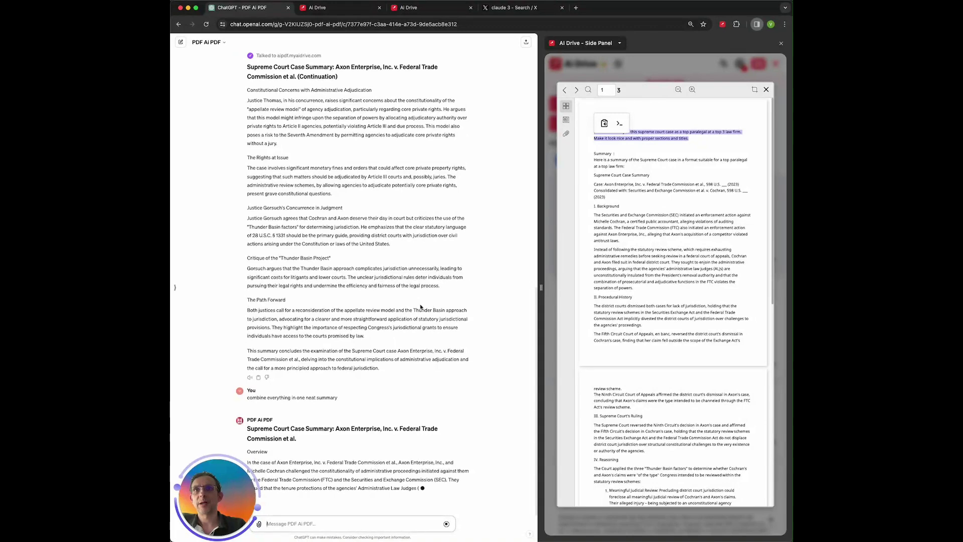
scroll(476, 261, "down", 1)
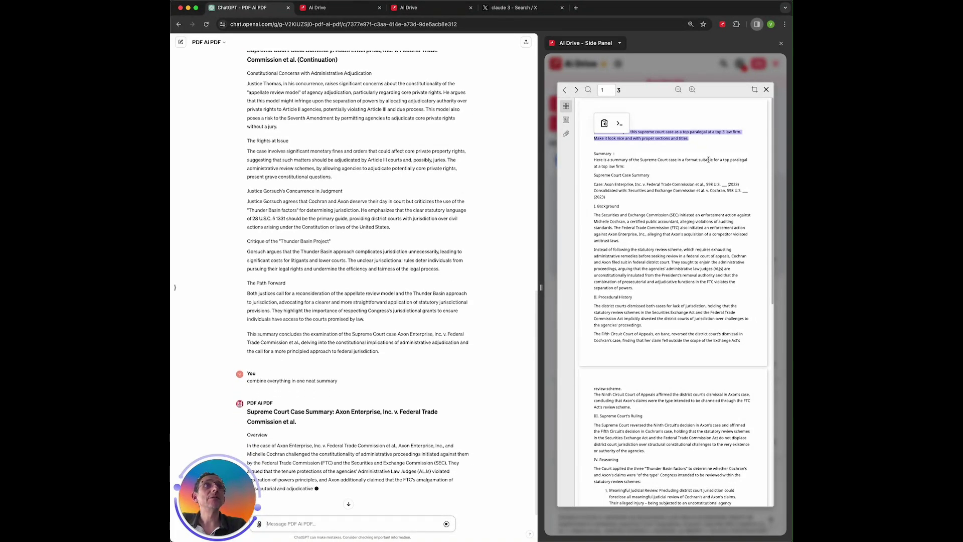
Step: Skim the rest of the Sonnet summary, open the Haiku summary instead, and read it in a widened side panel against the combined ChatGPT summary
scroll(708, 160, "down", 10)
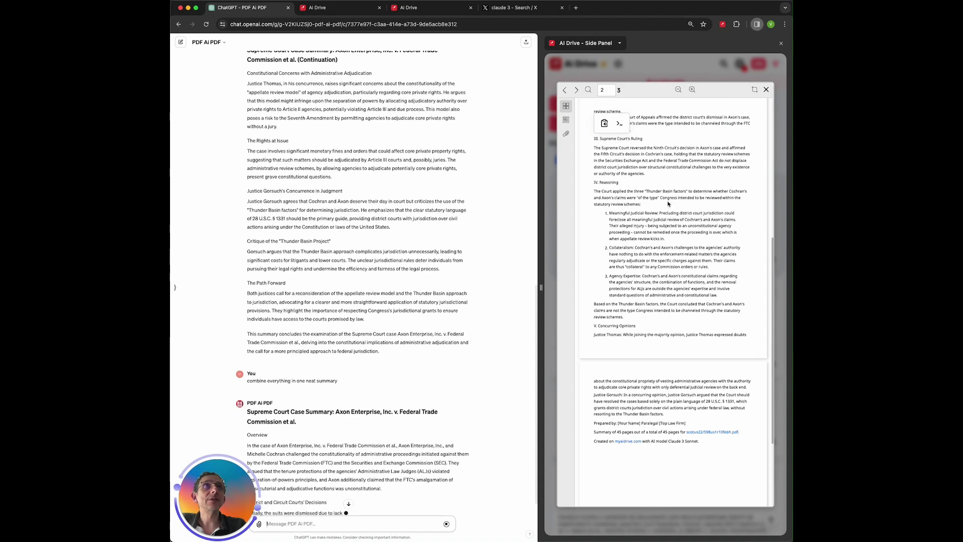
left_click(766, 90)
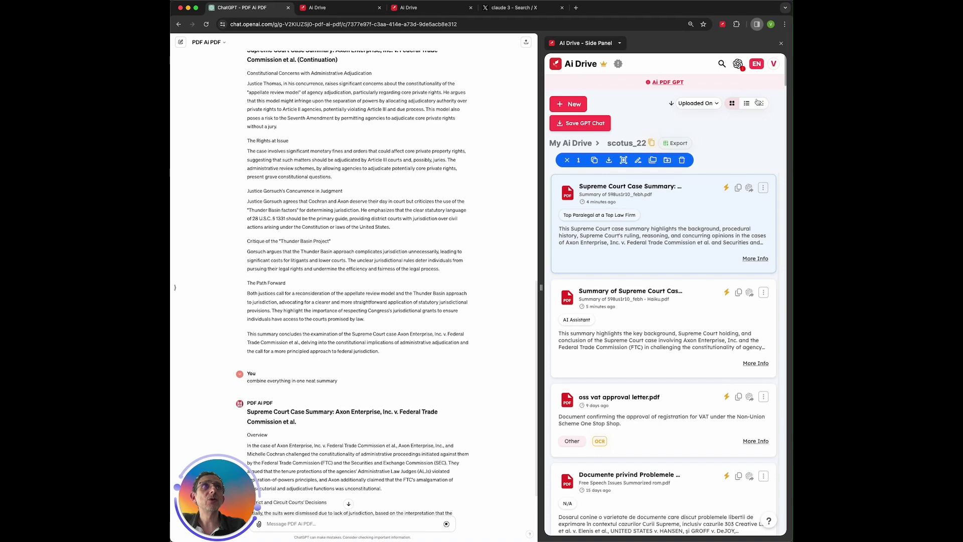
left_click(611, 292)
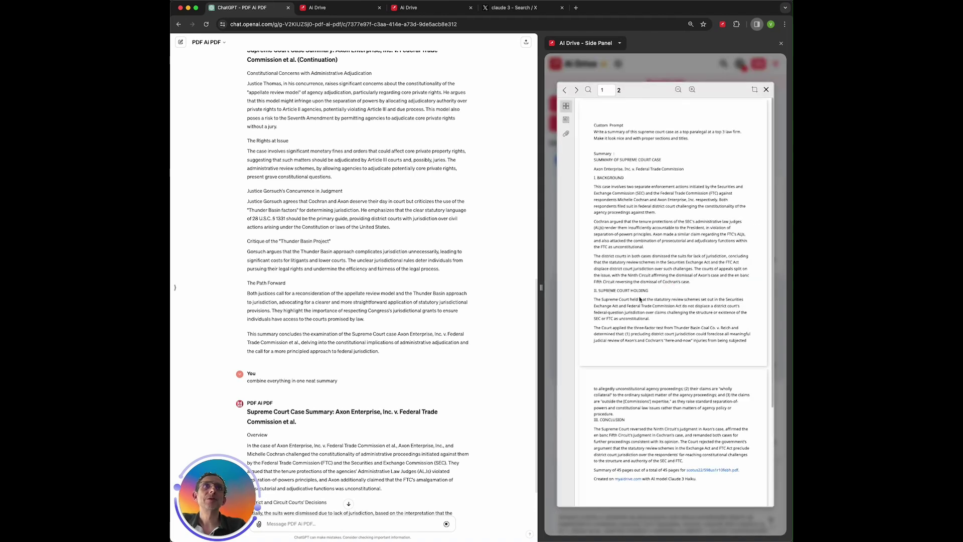
scroll(639, 298, "down", 3)
scroll(639, 296, "up", 3)
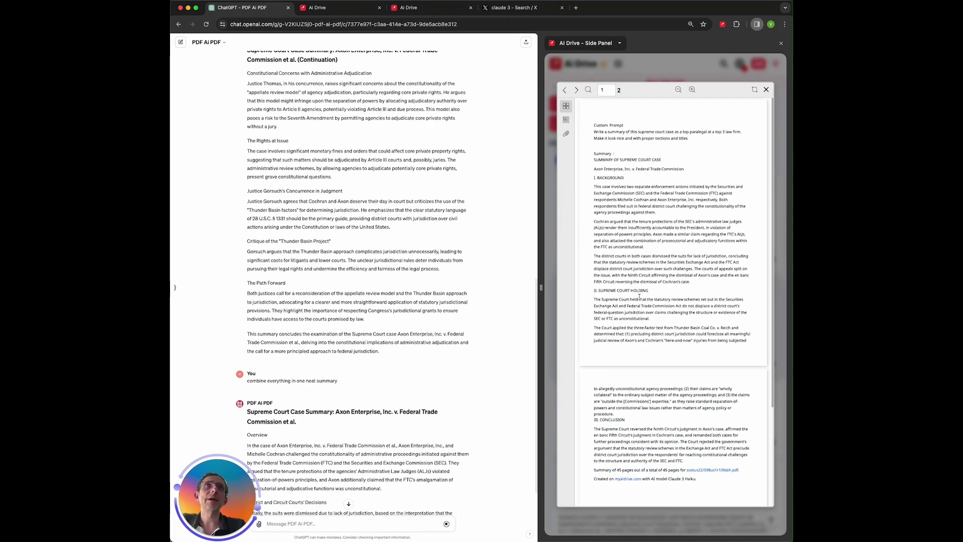
scroll(640, 298, "down", 1)
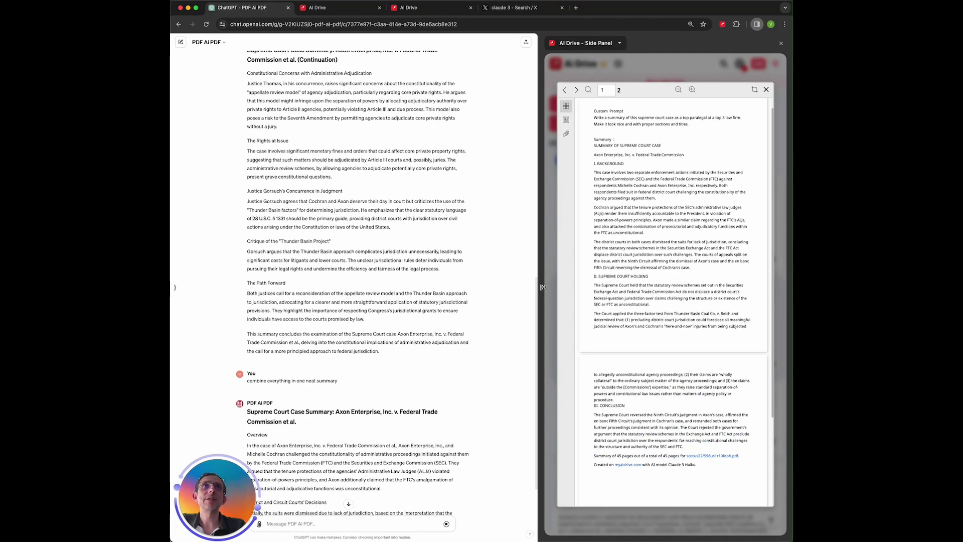
left_click_drag(542, 287, 492, 287)
scroll(464, 301, "down", 3)
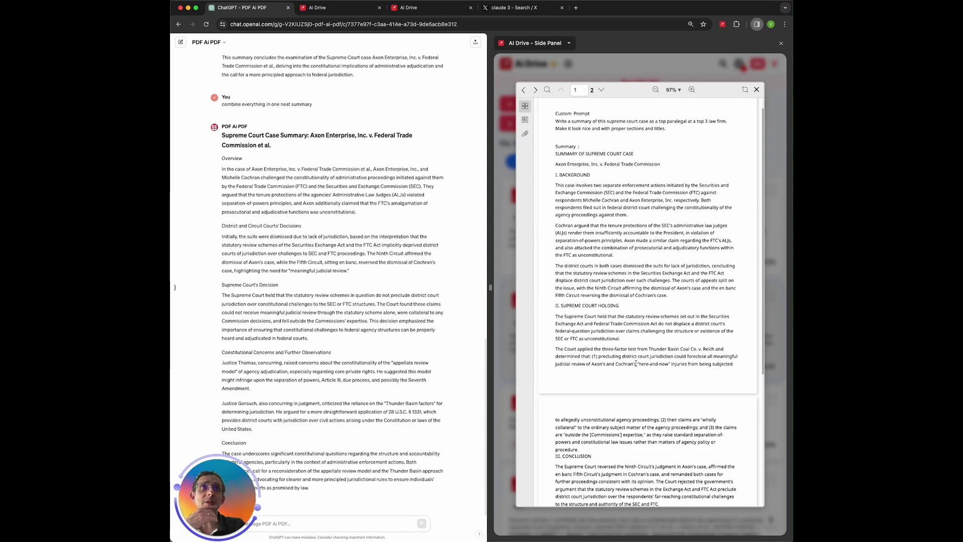
scroll(635, 363, "down", 5)
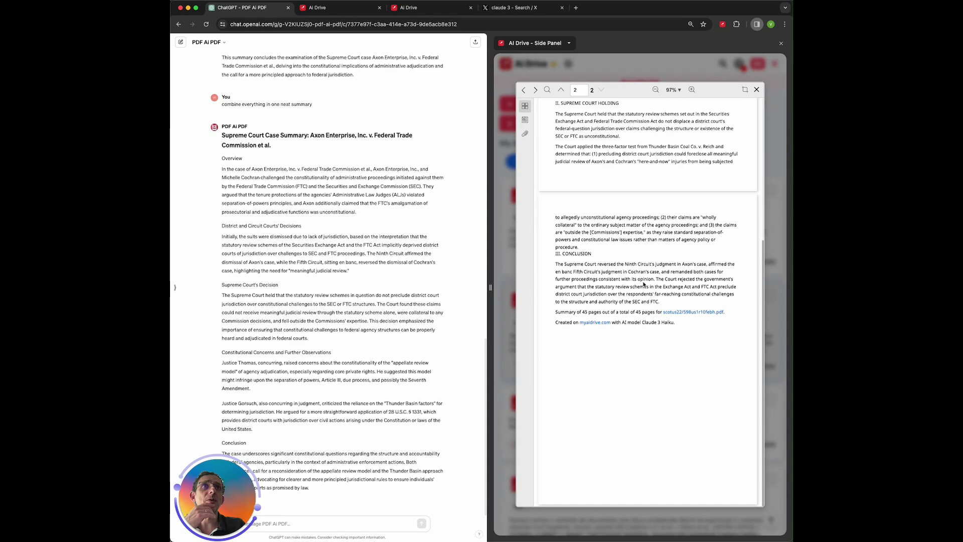
scroll(644, 284, "up", 3)
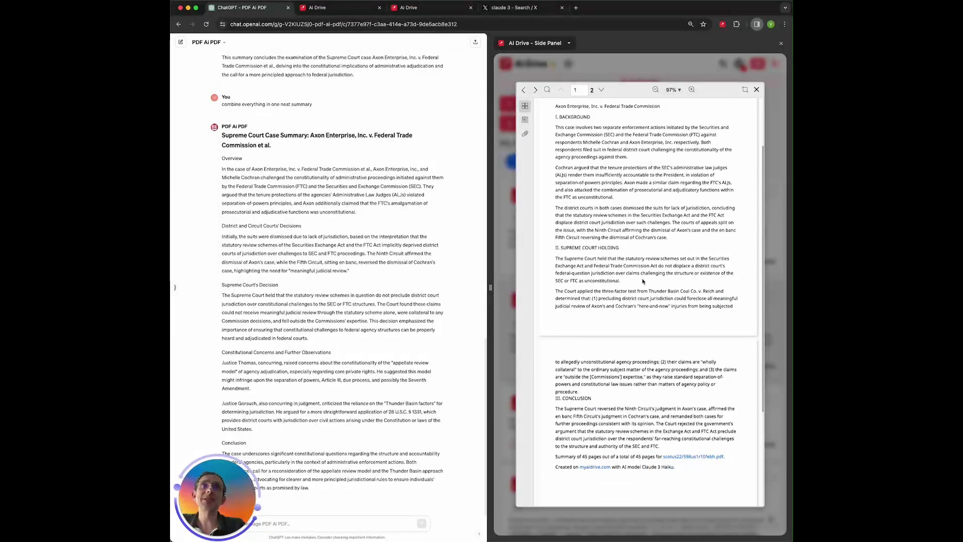
Step: Reopen Summary of 598us1r10_febh.pdf, the Sonnet version, and compare its ruling, reasoning and concurring opinions with the ChatGPT summary
left_click(756, 90)
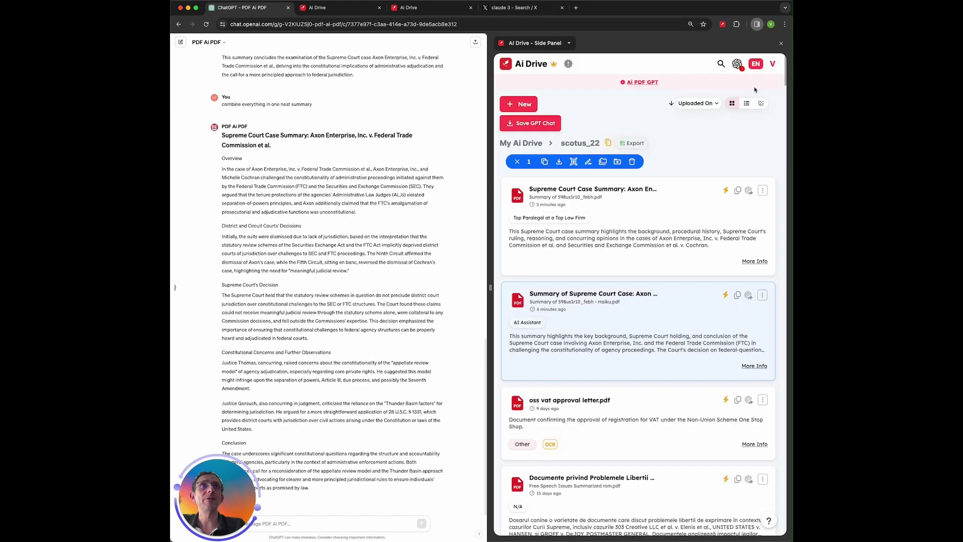
left_click(602, 189)
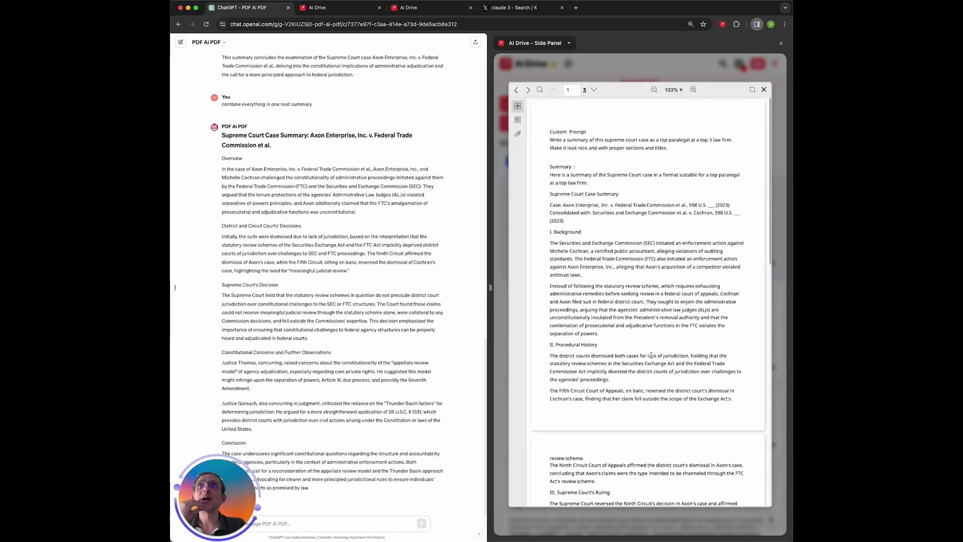
scroll(651, 355, "down", 5)
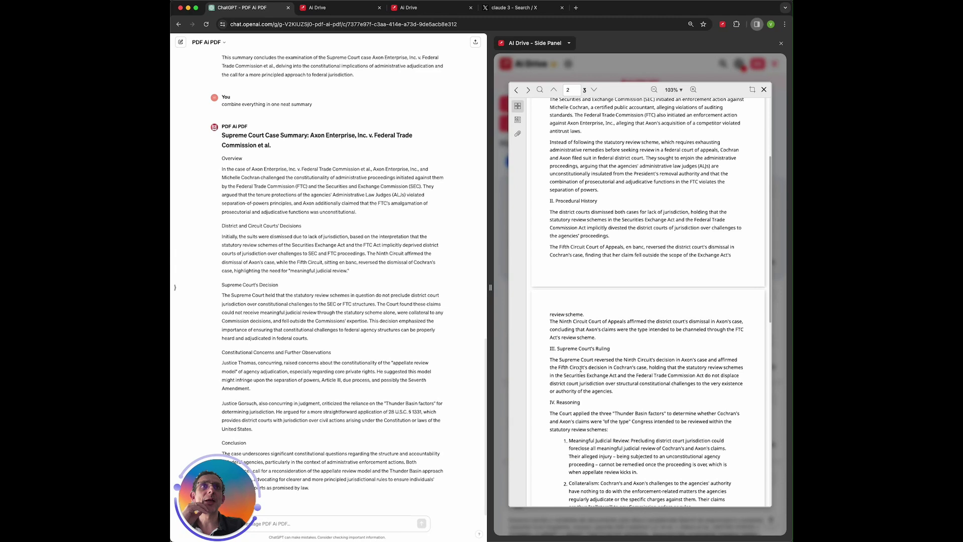
left_click_drag(549, 358, 622, 359)
left_click(623, 359)
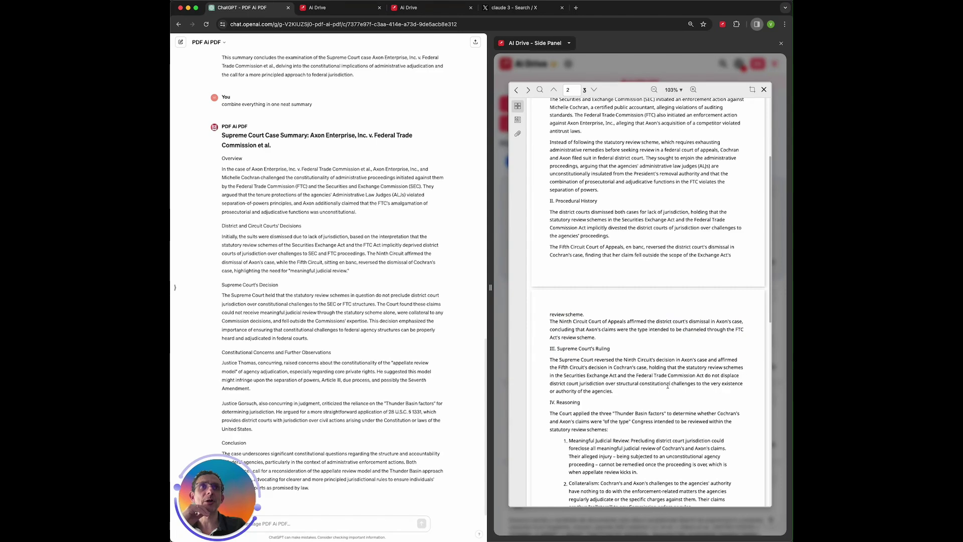
scroll(667, 385, "down", 2)
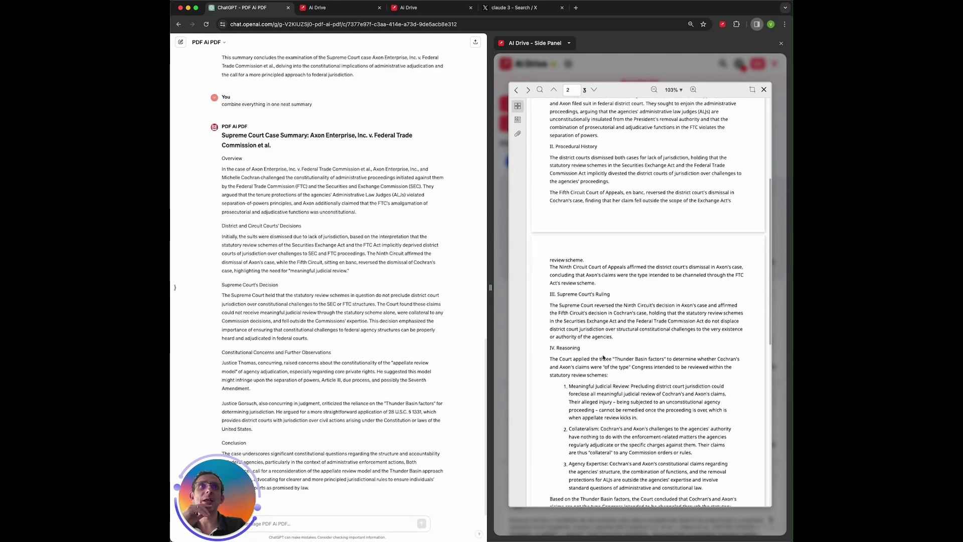
scroll(615, 415, "down", 2)
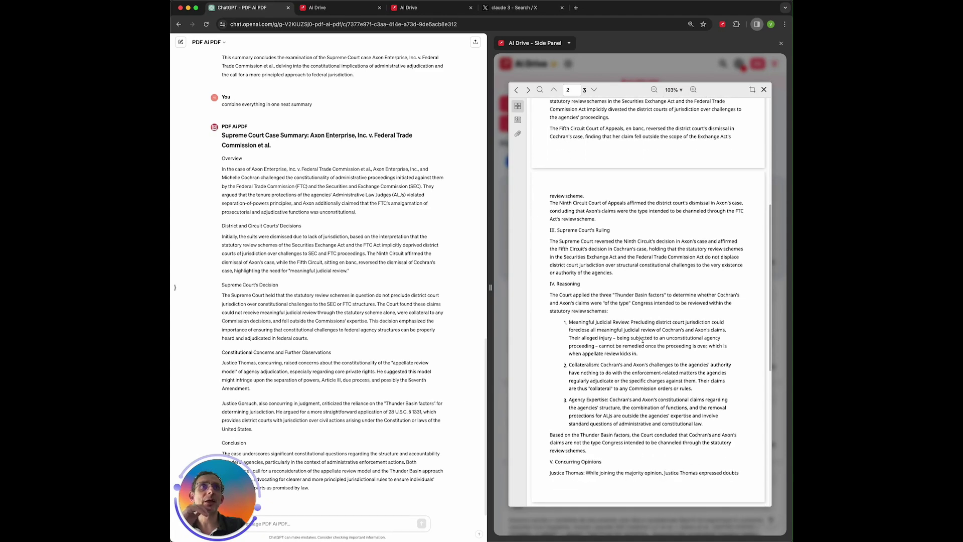
scroll(617, 329, "down", 5)
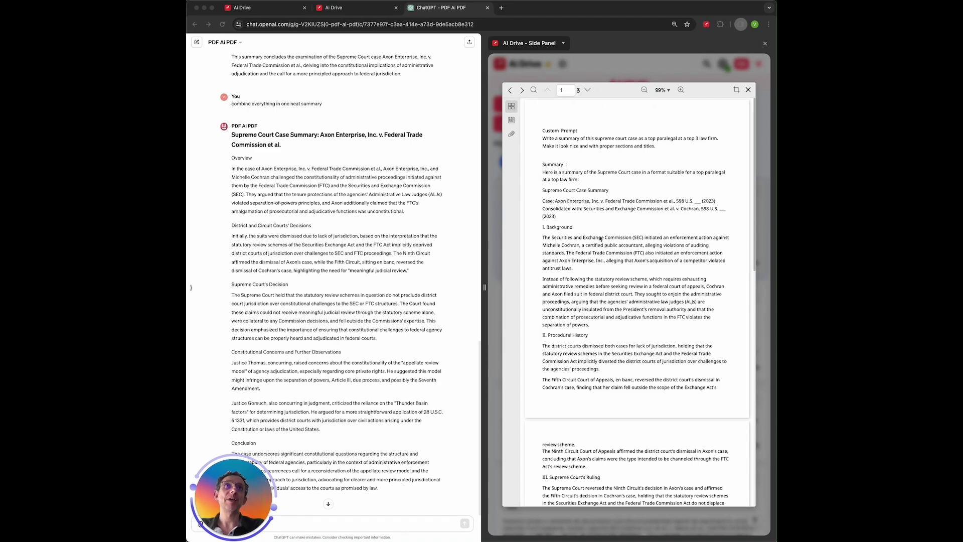
left_click(611, 201)
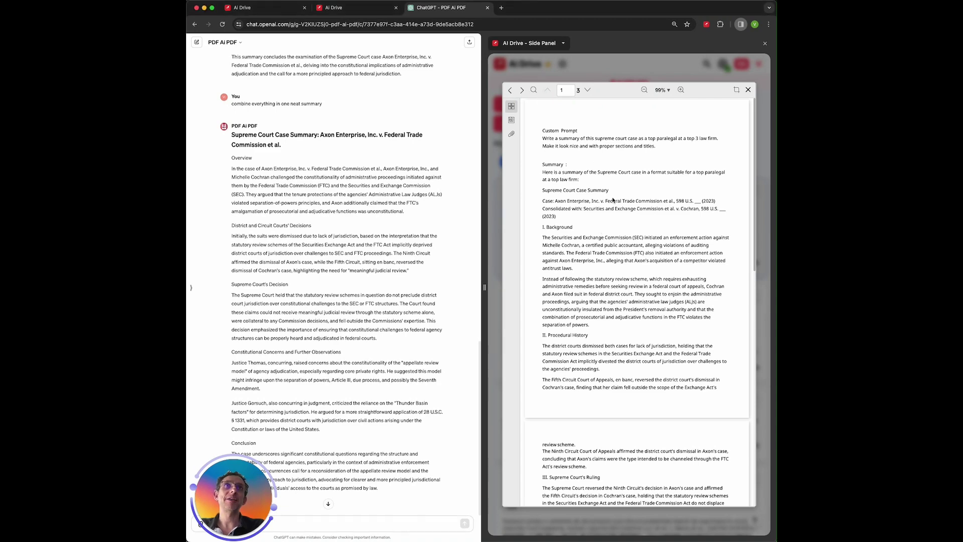
left_click(745, 90)
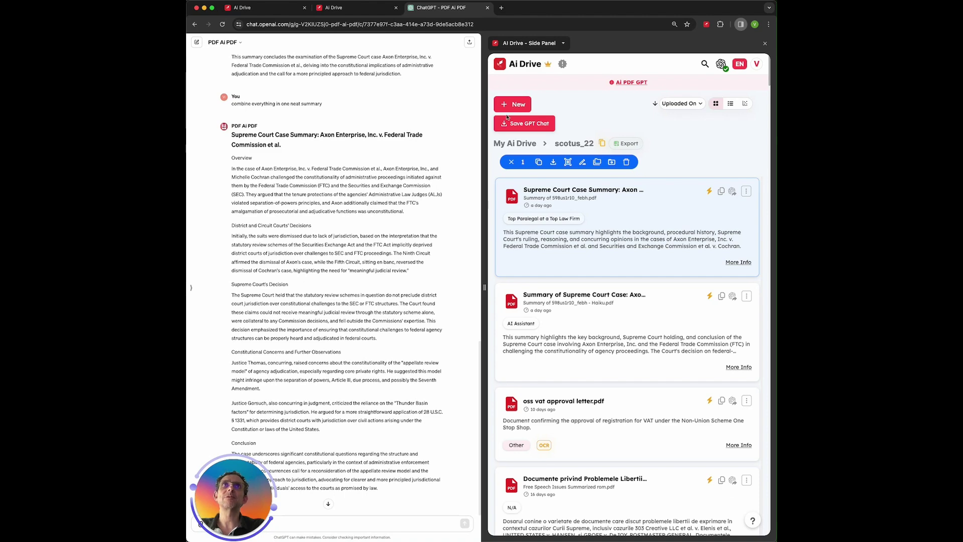
Step: Save the combined GPT chat summary, answers only, to the scotus_22 folder as a PDF named "Top Paralegal Summarizes Supreme Case - GPT4"
left_click(531, 128)
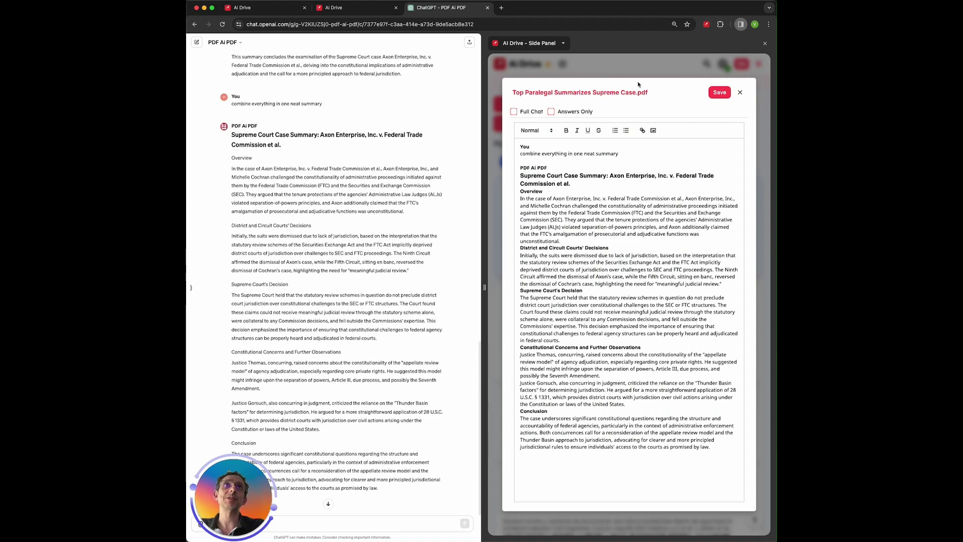
left_click(552, 111)
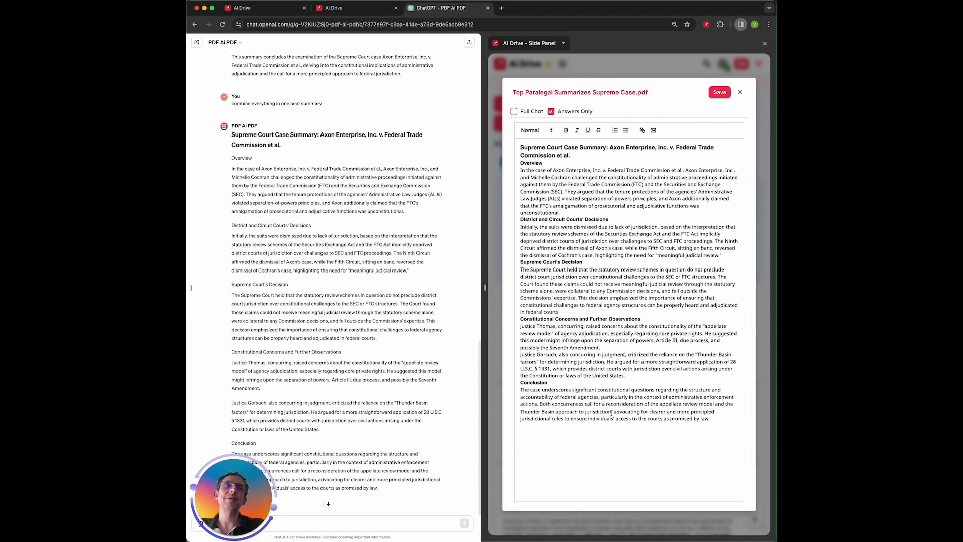
left_click(720, 94)
type("- ")
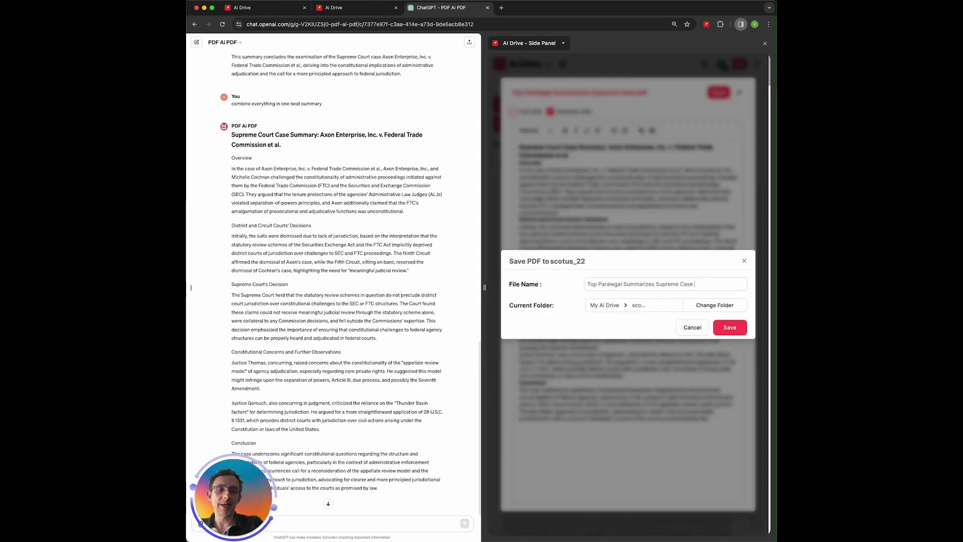
type("GPT4")
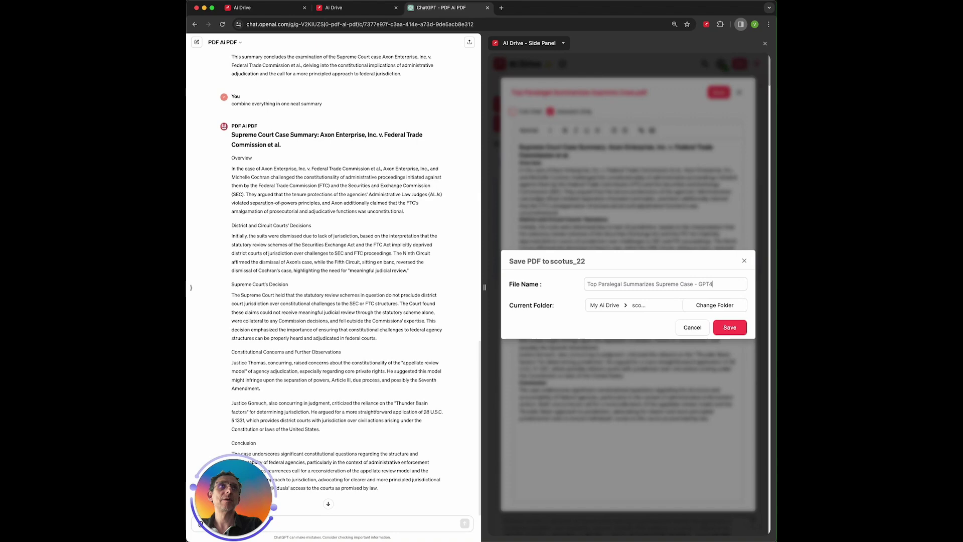
left_click(730, 327)
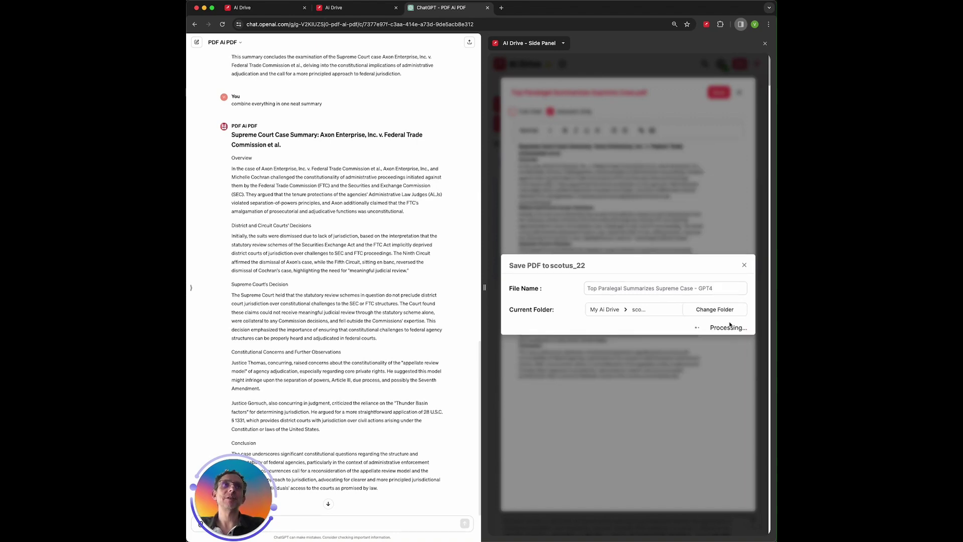